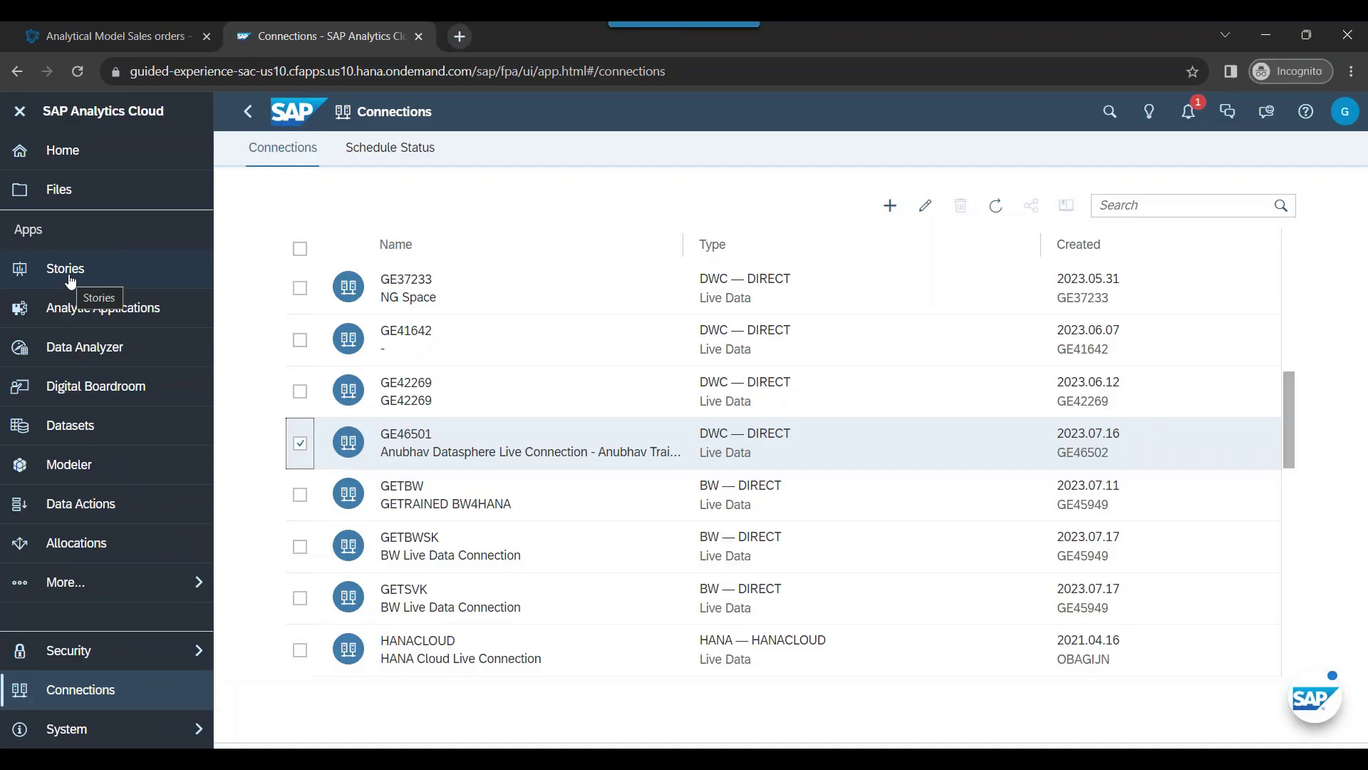
Create a new blank Canvas story using the Optimized Design Experience from the Stories area
click(69, 276)
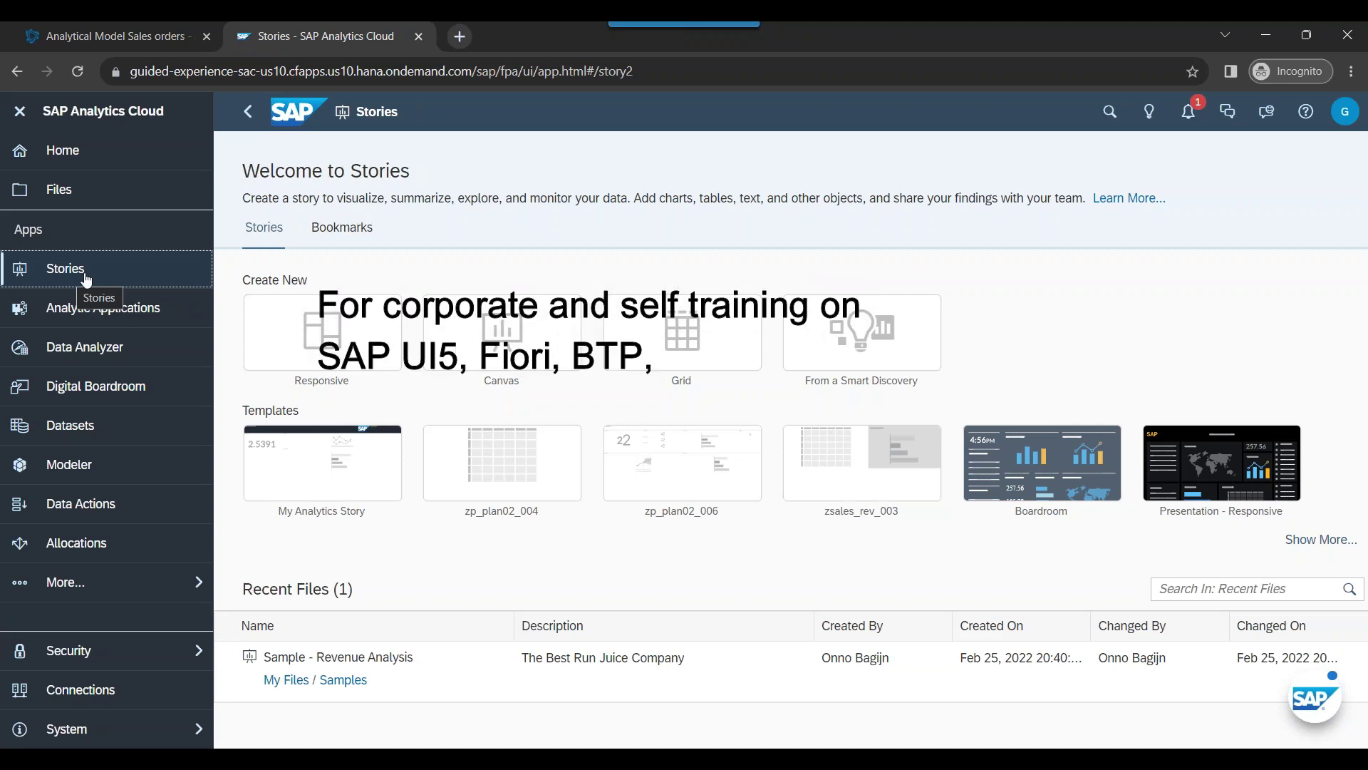
click(513, 362)
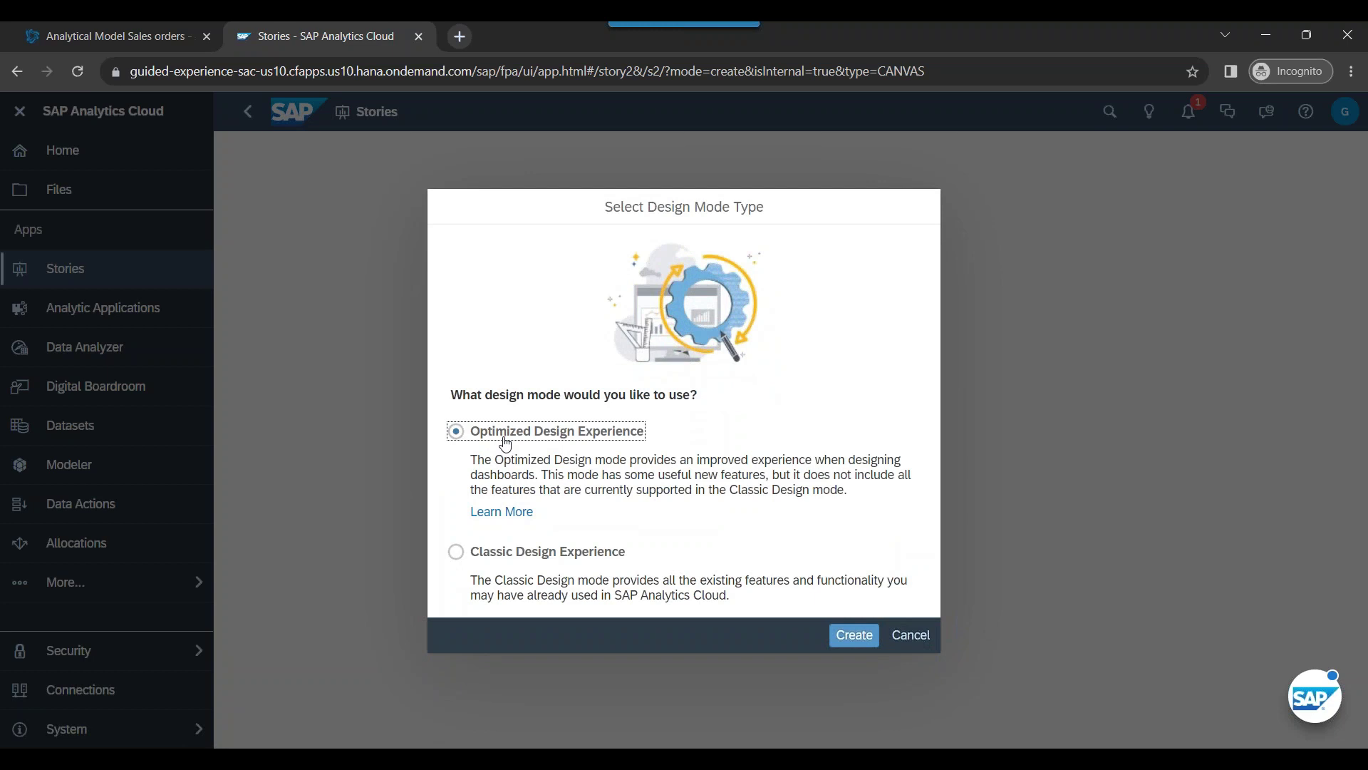
click(867, 645)
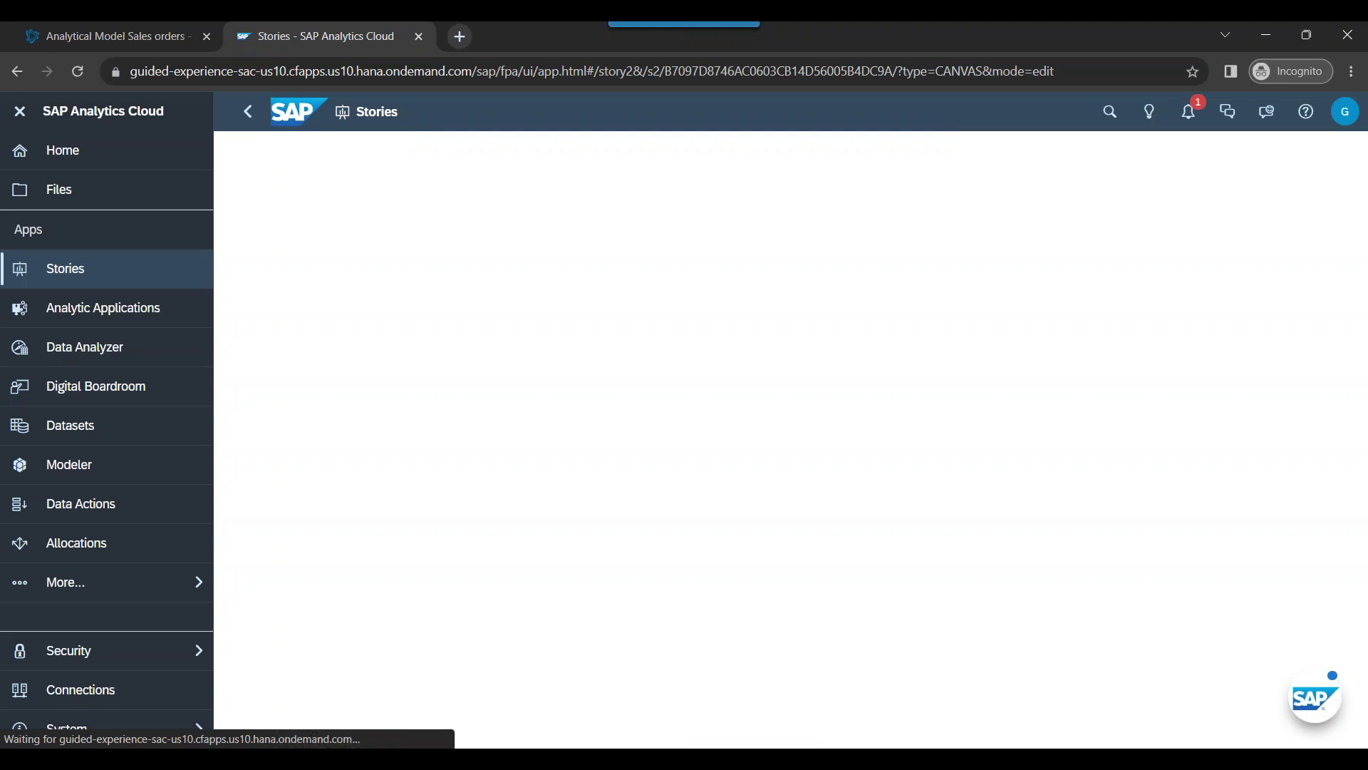
Collapse the side navigation and sketch a Story-to-Pages diagram showing one story with many pages
click(25, 125)
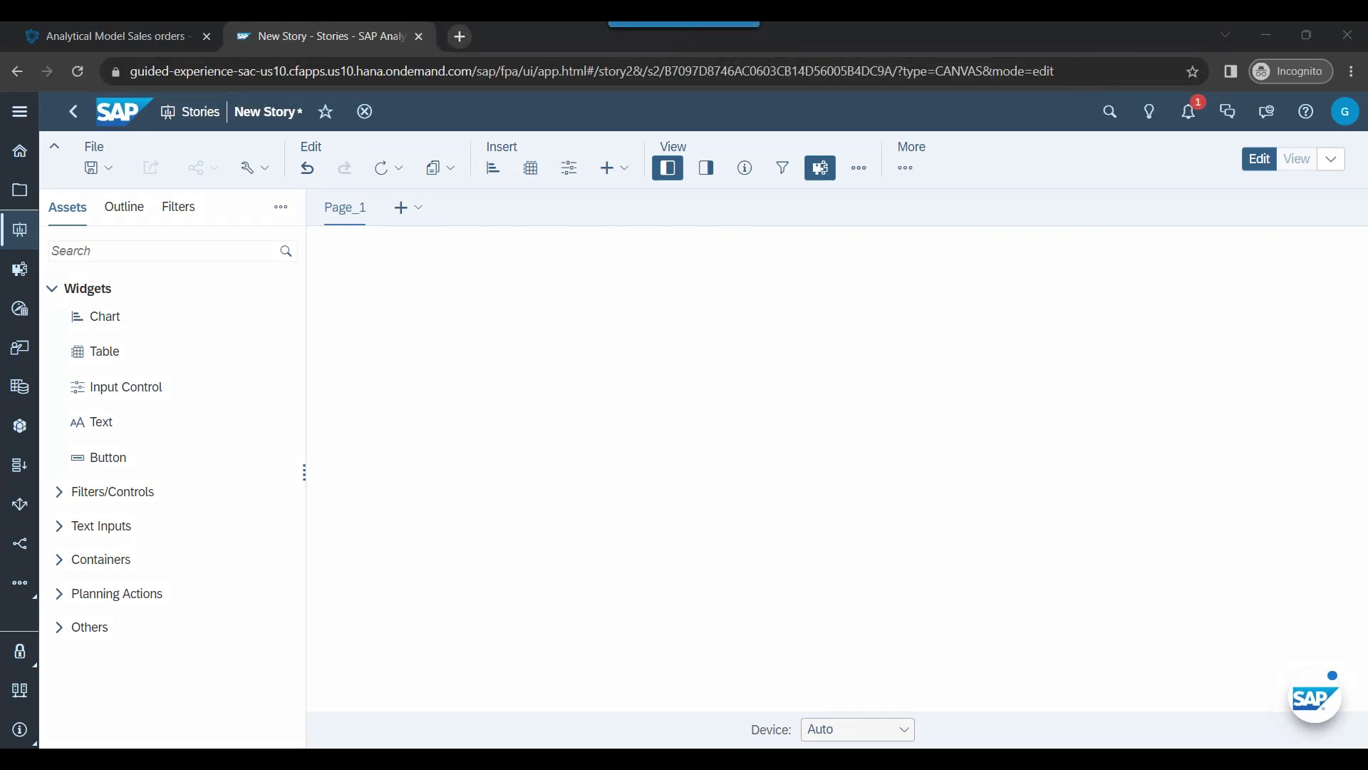
mouse_move(410, 356)
mouse_down()
mouse_move(418, 441)
mouse_move(578, 348)
mouse_move(399, 356)
mouse_up()
mouse_move(448, 389)
mouse_down()
mouse_move(512, 380)
mouse_move(491, 417)
mouse_move(671, 357)
mouse_move(679, 400)
mouse_move(805, 414)
mouse_move(833, 390)
mouse_move(687, 348)
mouse_move(731, 350)
mouse_up()
mouse_move(708, 360)
mouse_down()
mouse_move(711, 396)
mouse_move(712, 377)
mouse_up()
mouse_move(741, 377)
mouse_down()
mouse_move(755, 409)
mouse_move(784, 374)
mouse_move(799, 390)
mouse_up()
mouse_move(348, 187)
mouse_down()
mouse_move(307, 206)
mouse_move(381, 217)
mouse_move(404, 199)
mouse_move(549, 197)
mouse_up()
mouse_move(585, 360)
mouse_down()
mouse_move(585, 375)
mouse_move(663, 372)
mouse_up()
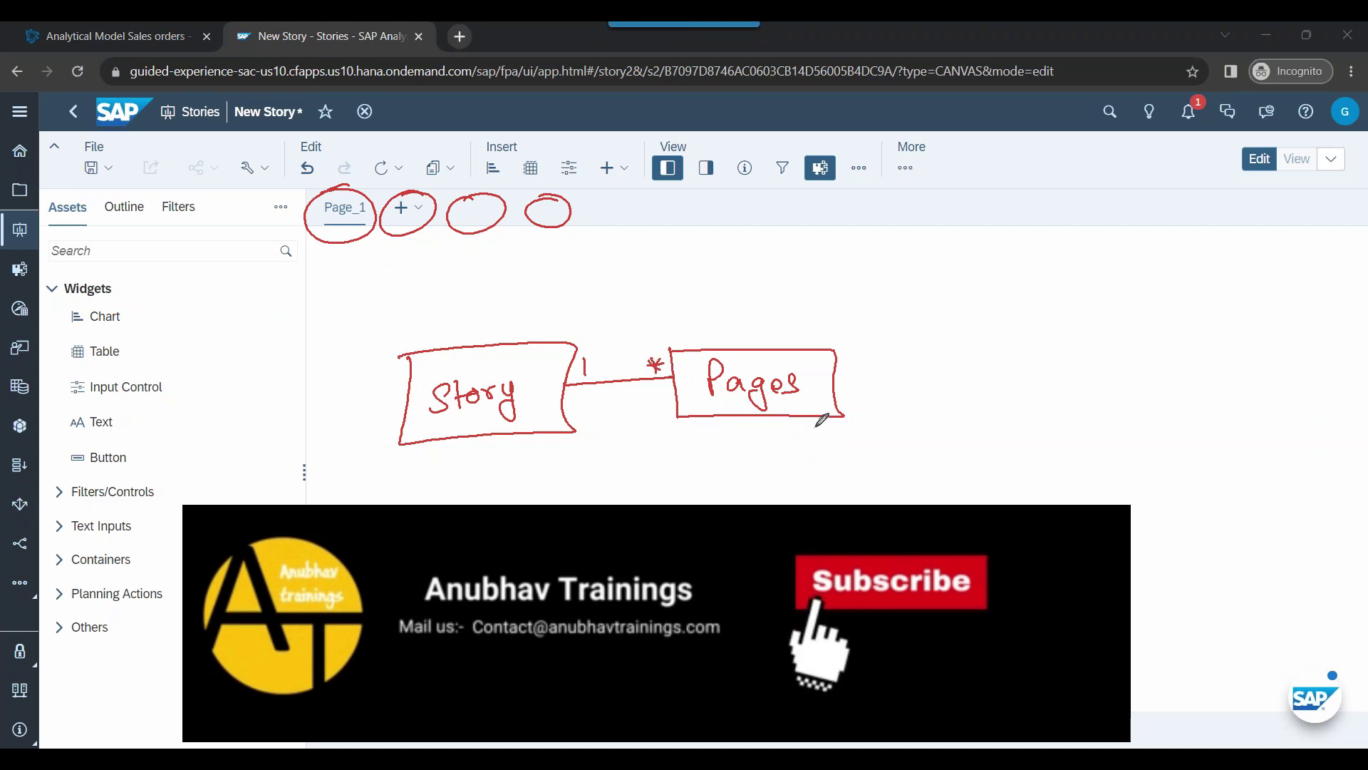
mouse_move(789, 416)
mouse_down()
mouse_move(794, 488)
mouse_move(972, 499)
mouse_up()
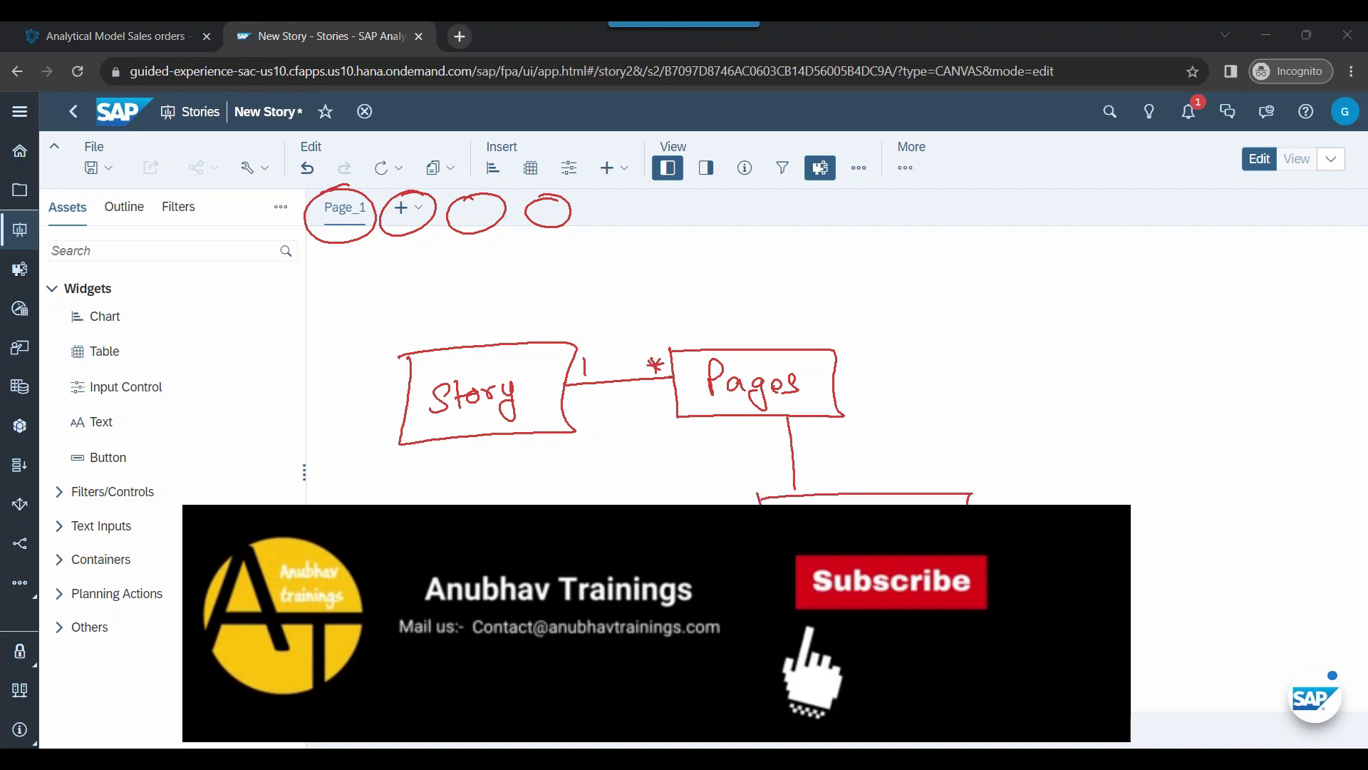
Sketch that one page holds many widgets, with a Chart branch under Widgets
drag(817, 429, 825, 482)
drag(815, 572, 762, 618)
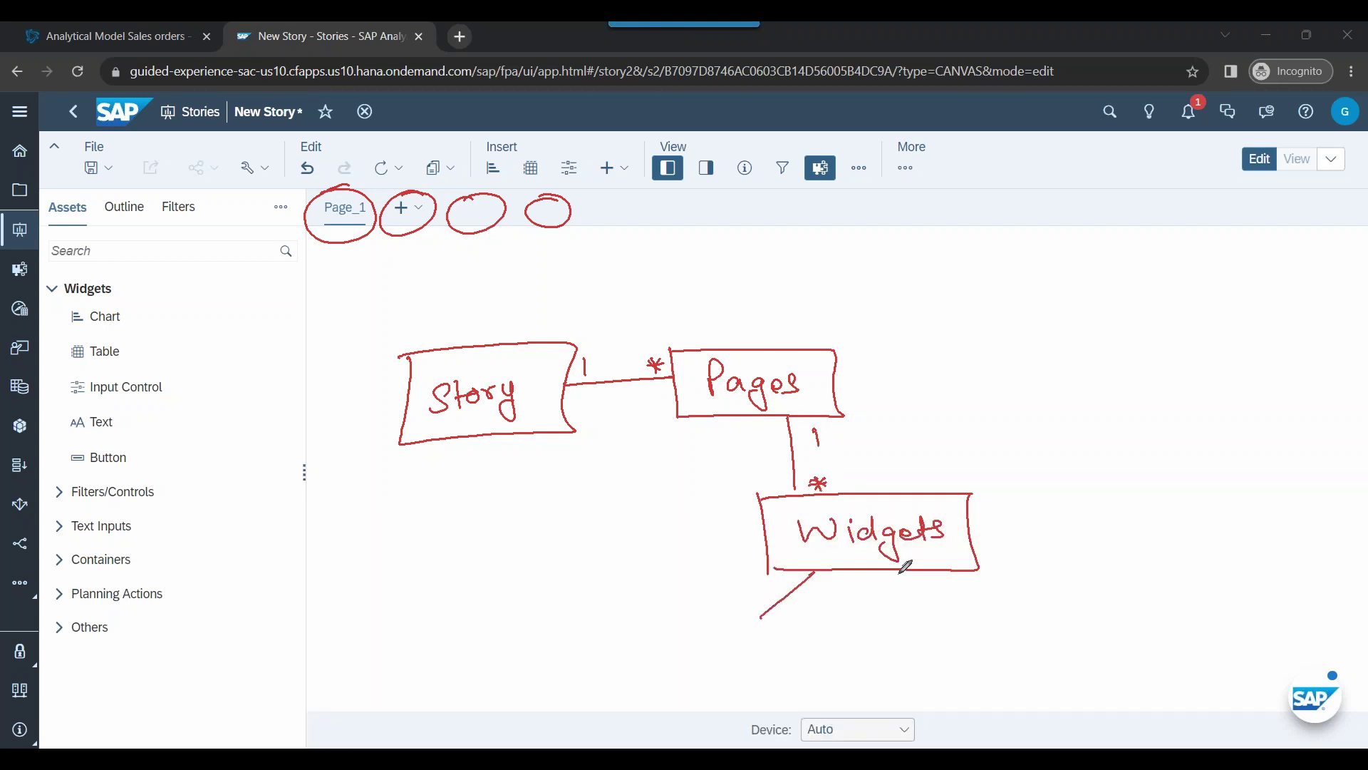
drag(900, 570, 900, 618)
drag(948, 574, 1028, 625)
mouse_move(789, 627)
mouse_down()
mouse_move(681, 659)
mouse_move(787, 626)
mouse_up()
mouse_move(718, 653)
mouse_down()
mouse_move(707, 666)
mouse_move(752, 646)
mouse_move(796, 657)
mouse_up()
mouse_move(928, 621)
mouse_down()
mouse_move(888, 665)
mouse_move(883, 644)
mouse_move(940, 637)
mouse_up()
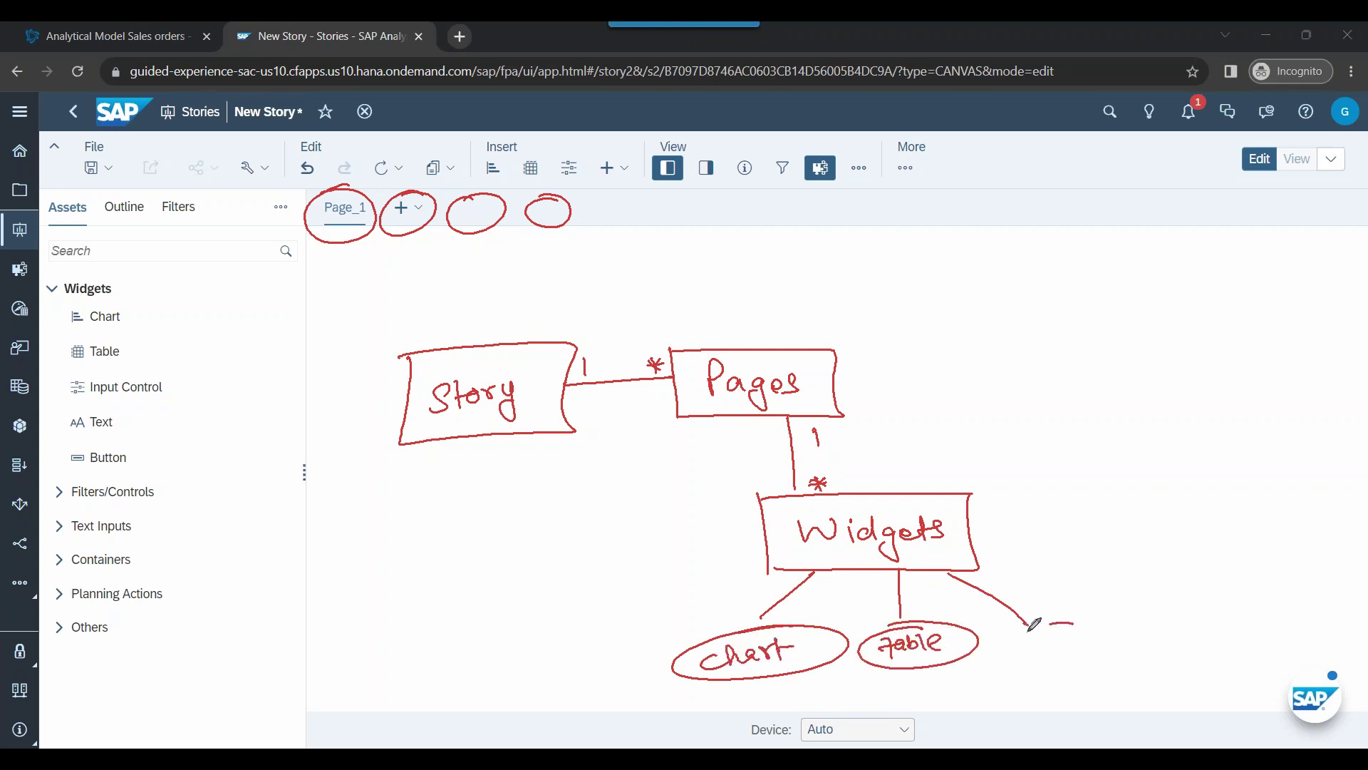
Add Table, Geomap and further widget-type branches to the sketch
mouse_move(1034, 624)
mouse_down()
mouse_move(1073, 620)
mouse_move(1069, 649)
mouse_move(1125, 640)
mouse_move(1128, 657)
mouse_up()
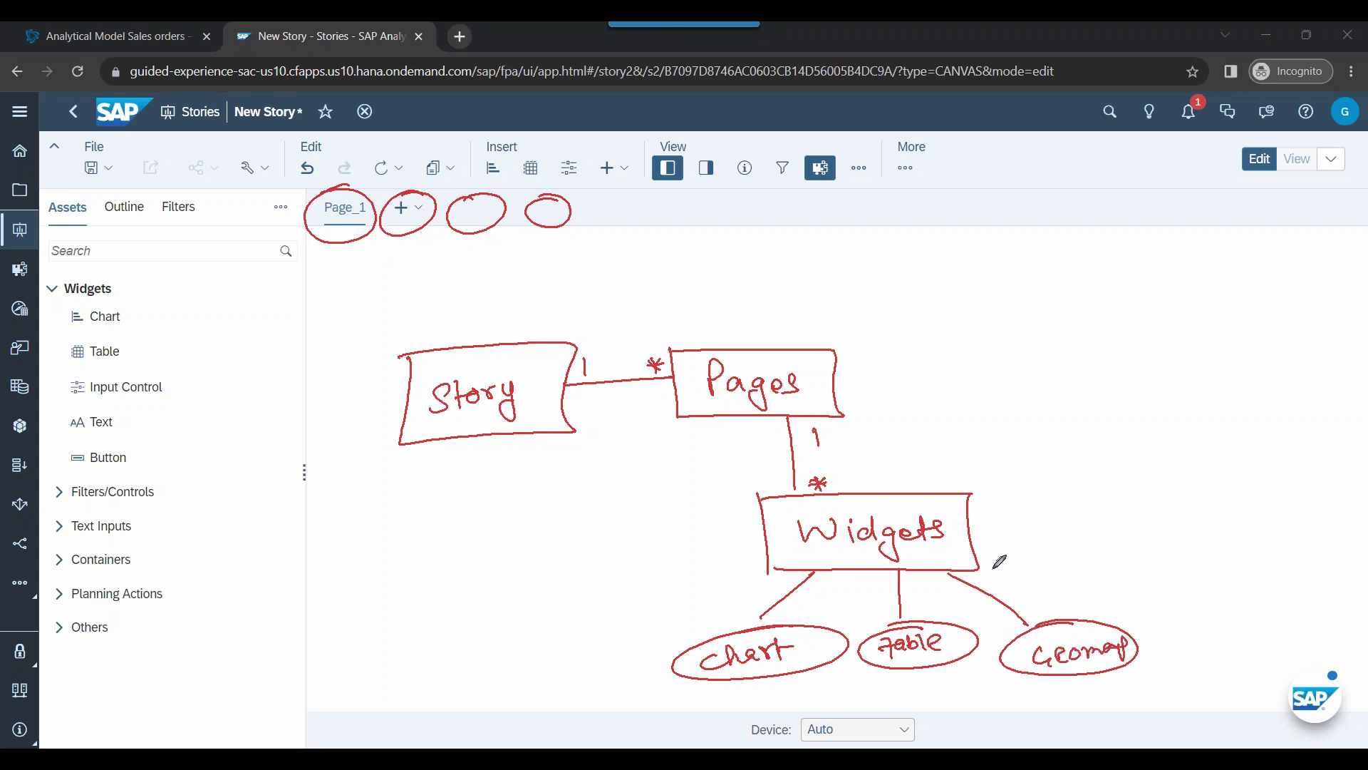
mouse_move(990, 562)
mouse_down()
mouse_move(978, 562)
mouse_move(1128, 571)
mouse_up()
drag(1001, 532, 1153, 525)
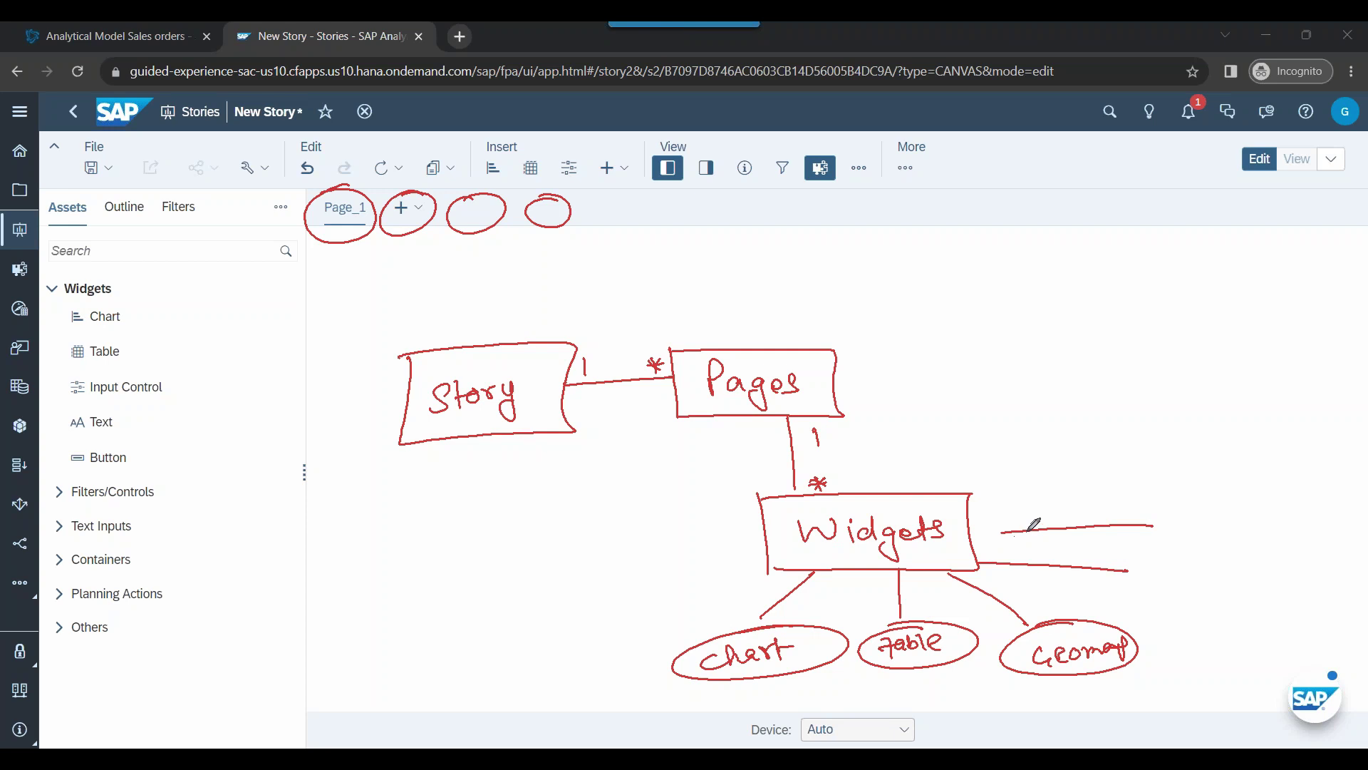
drag(970, 514, 1147, 486)
drag(802, 564, 631, 613)
drag(773, 540, 630, 555)
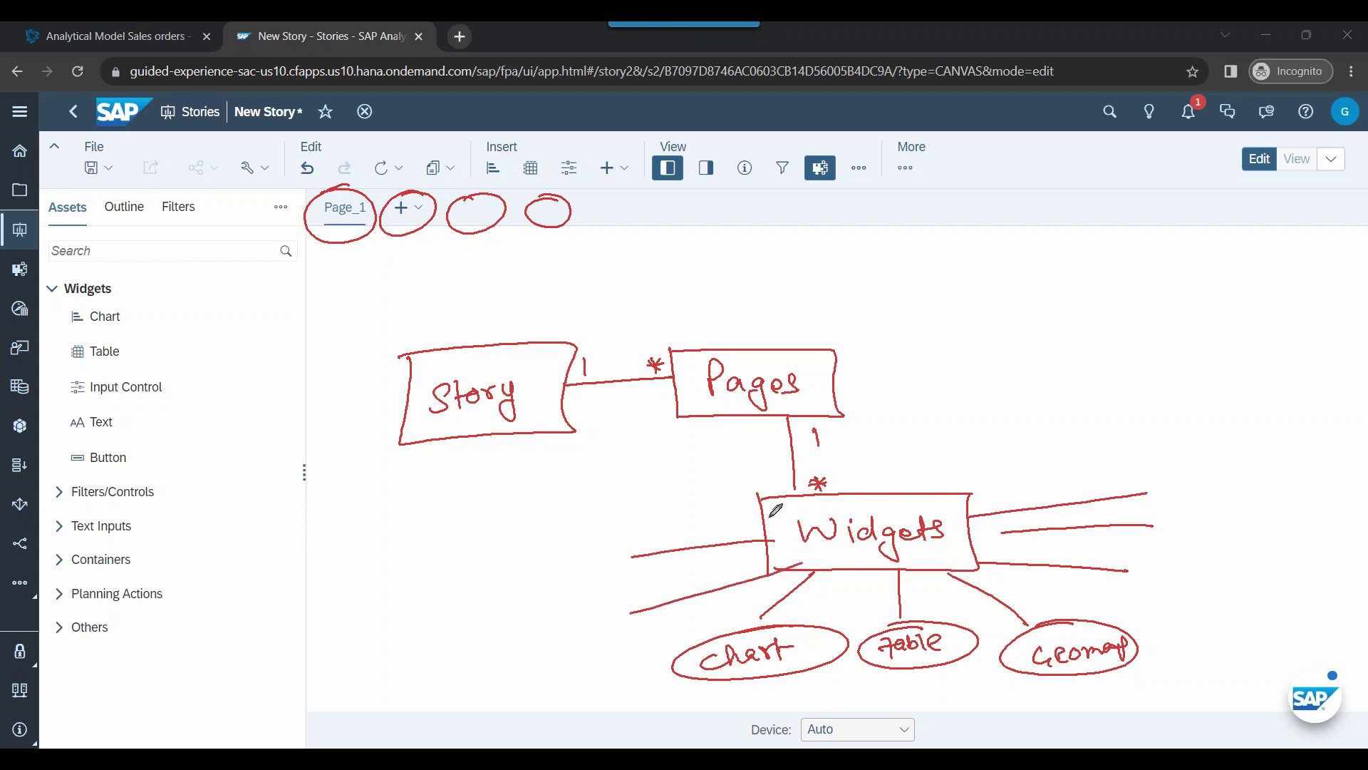
drag(767, 507, 630, 497)
Clear the sketch, rename Page_1 to 'Sales Analytics', and place a Chart on the canvas
key(Escape)
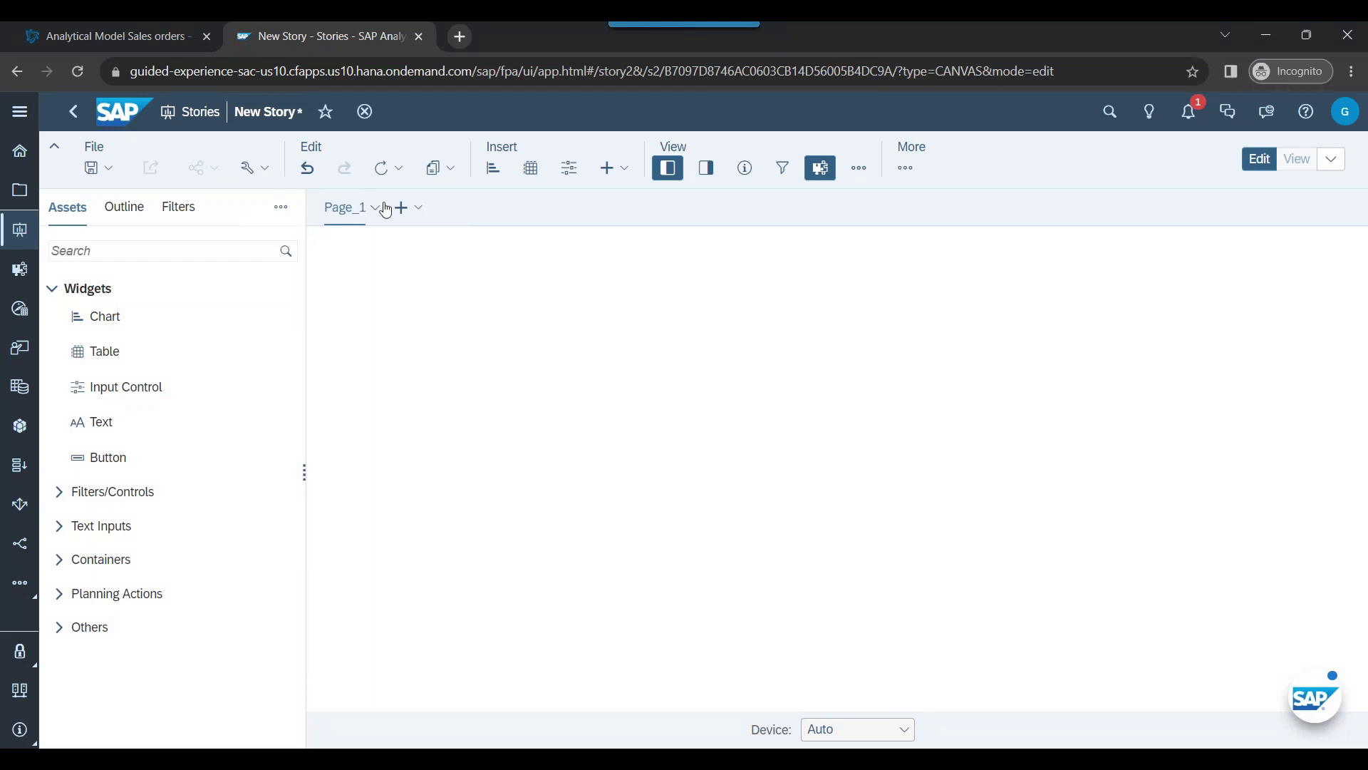
click(373, 211)
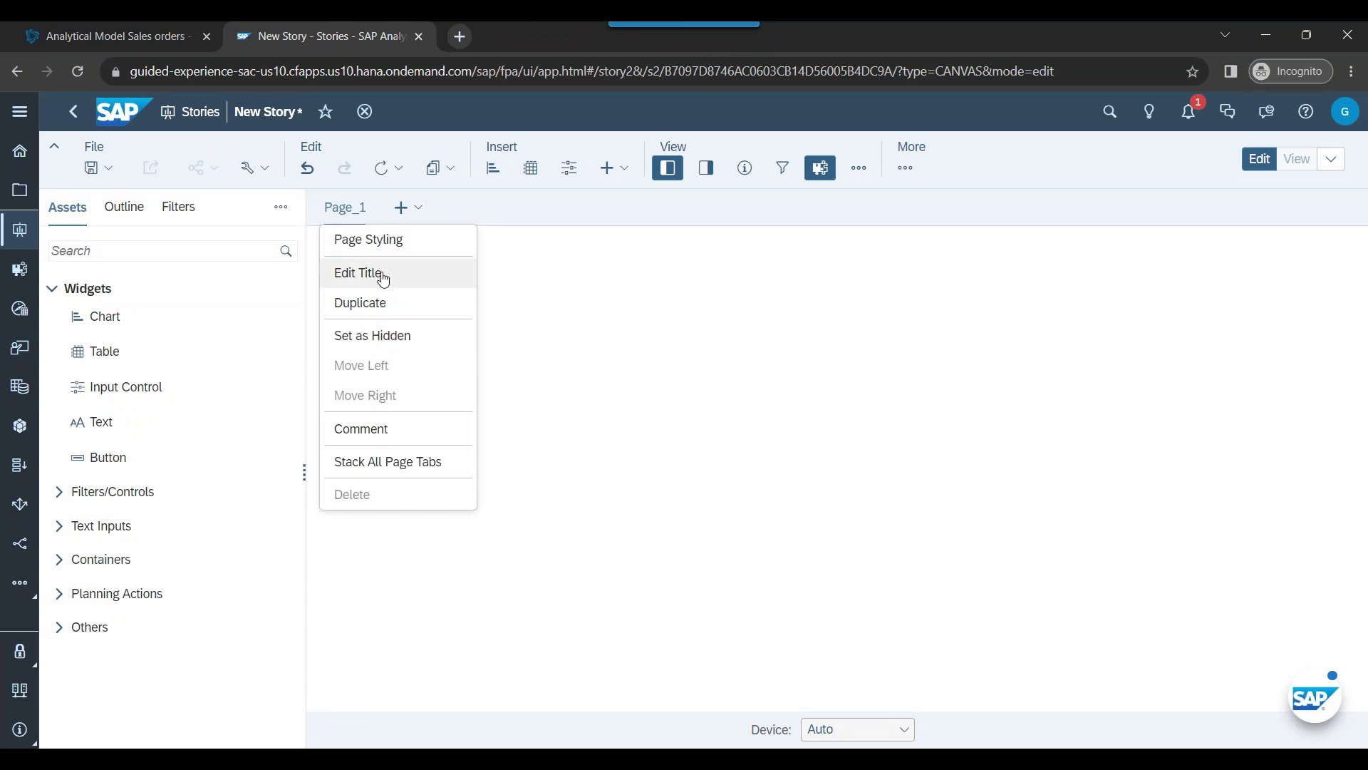
click(349, 273)
text(Sales)
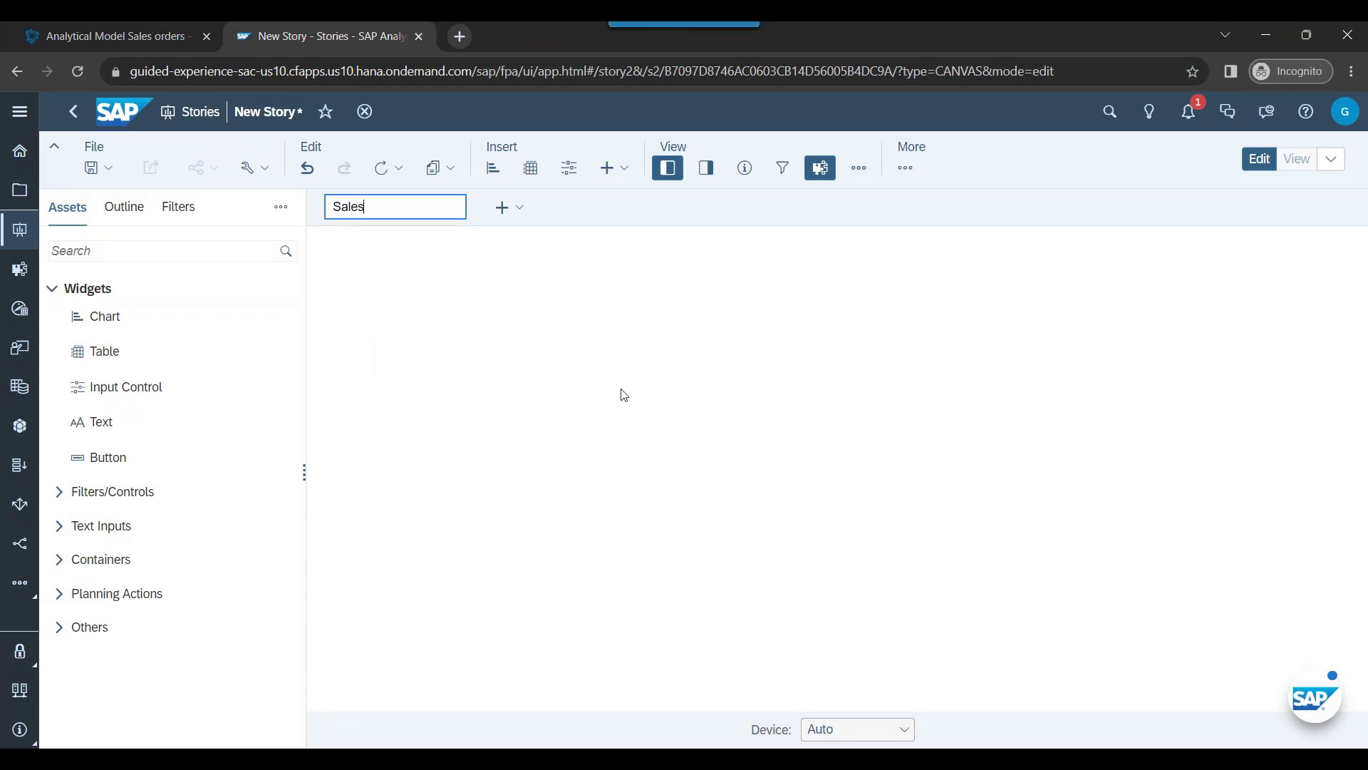
text( Analytics)
key(Return)
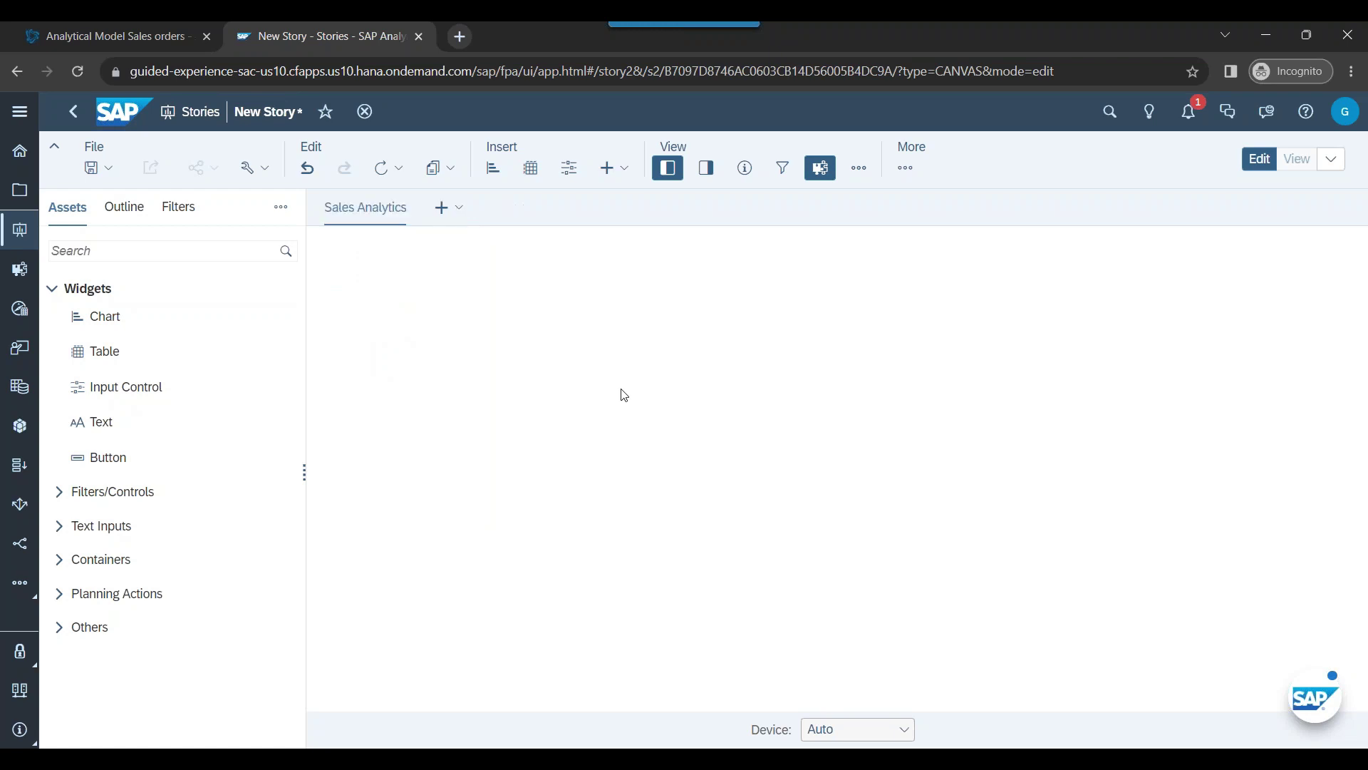
drag(113, 315, 403, 389)
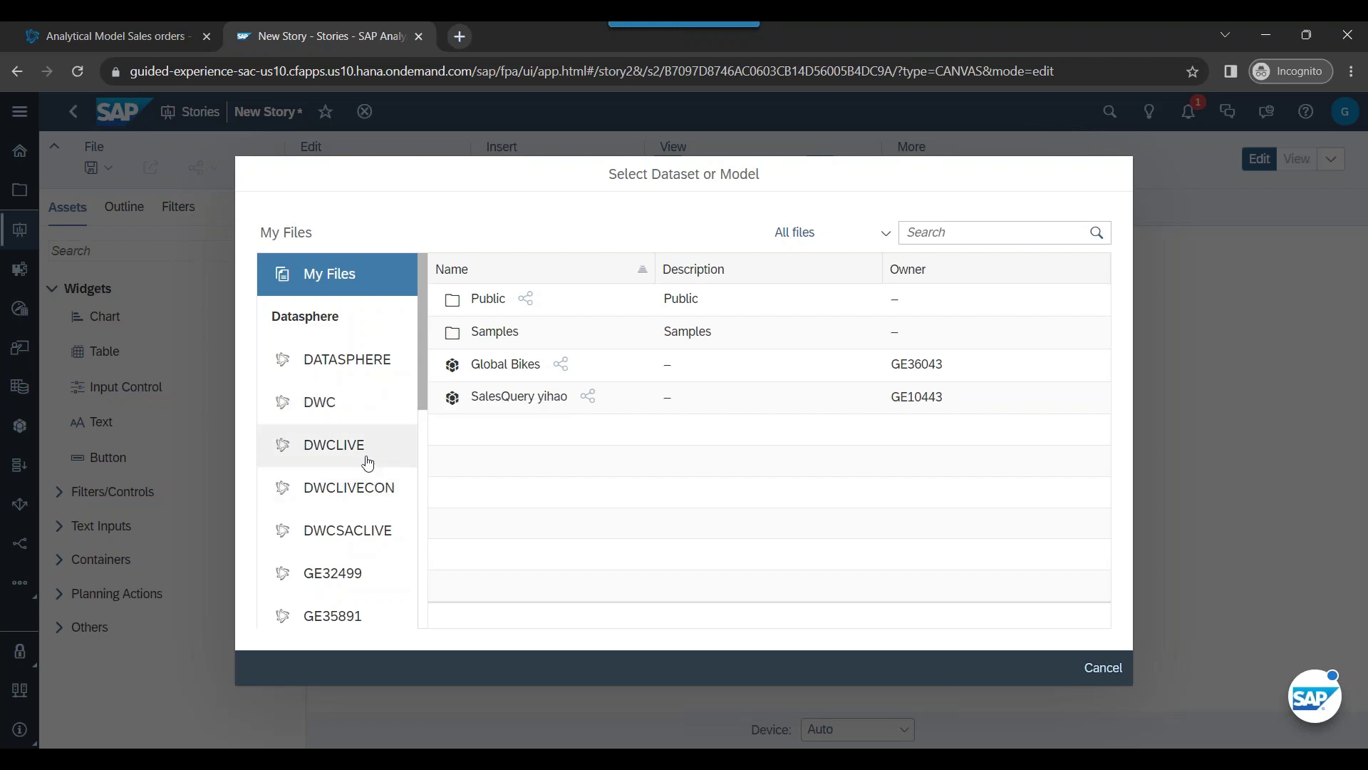
Open the GE46501 Datasphere space and choose the AM_Sales_Orders model as the chart's data
scroll(329, 457, down, 5)
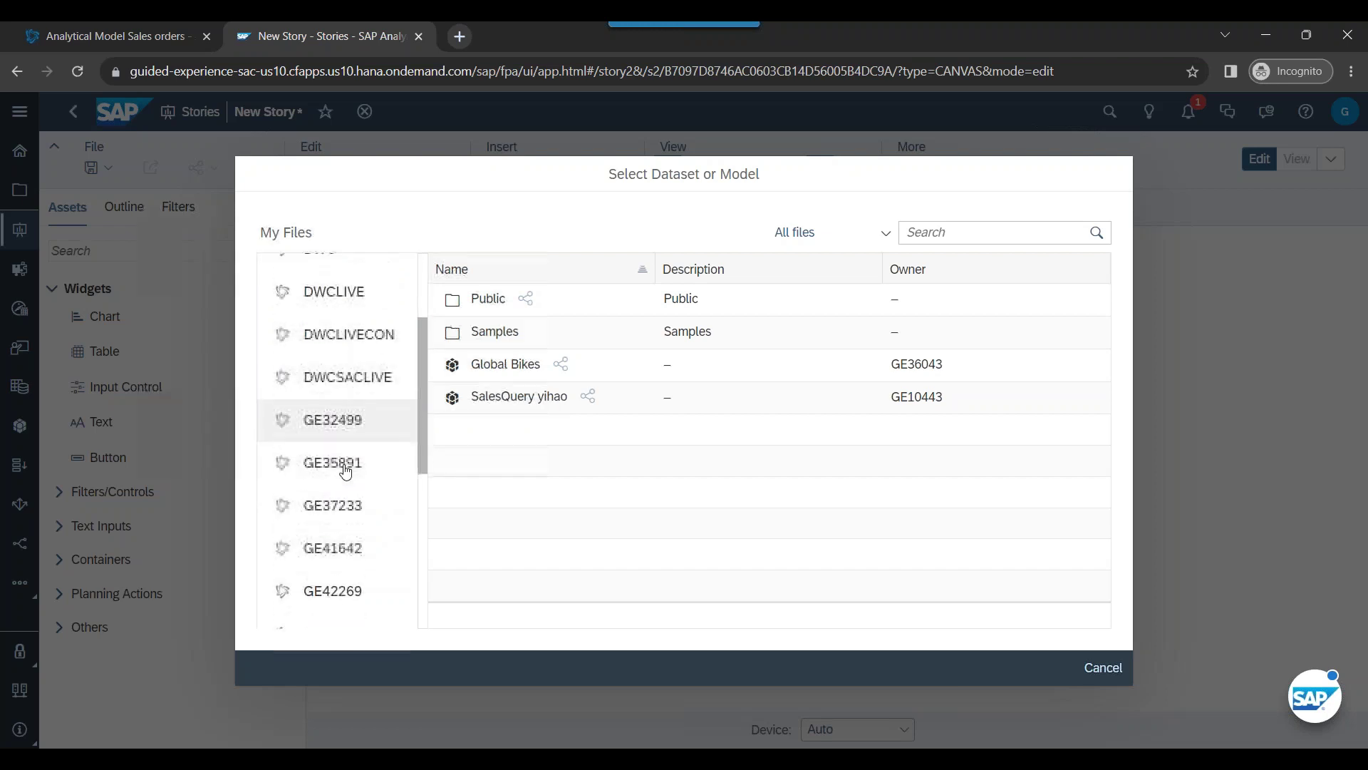
click(349, 433)
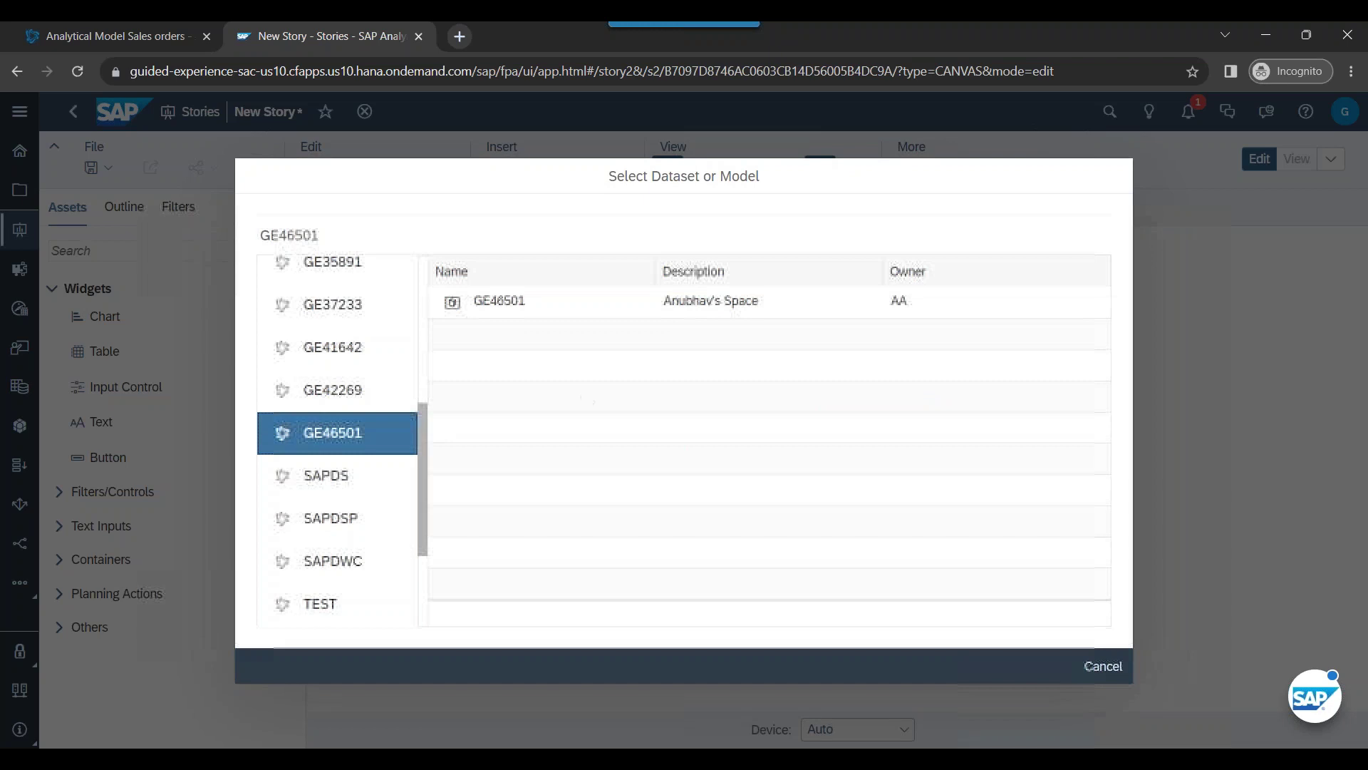
double_click(509, 303)
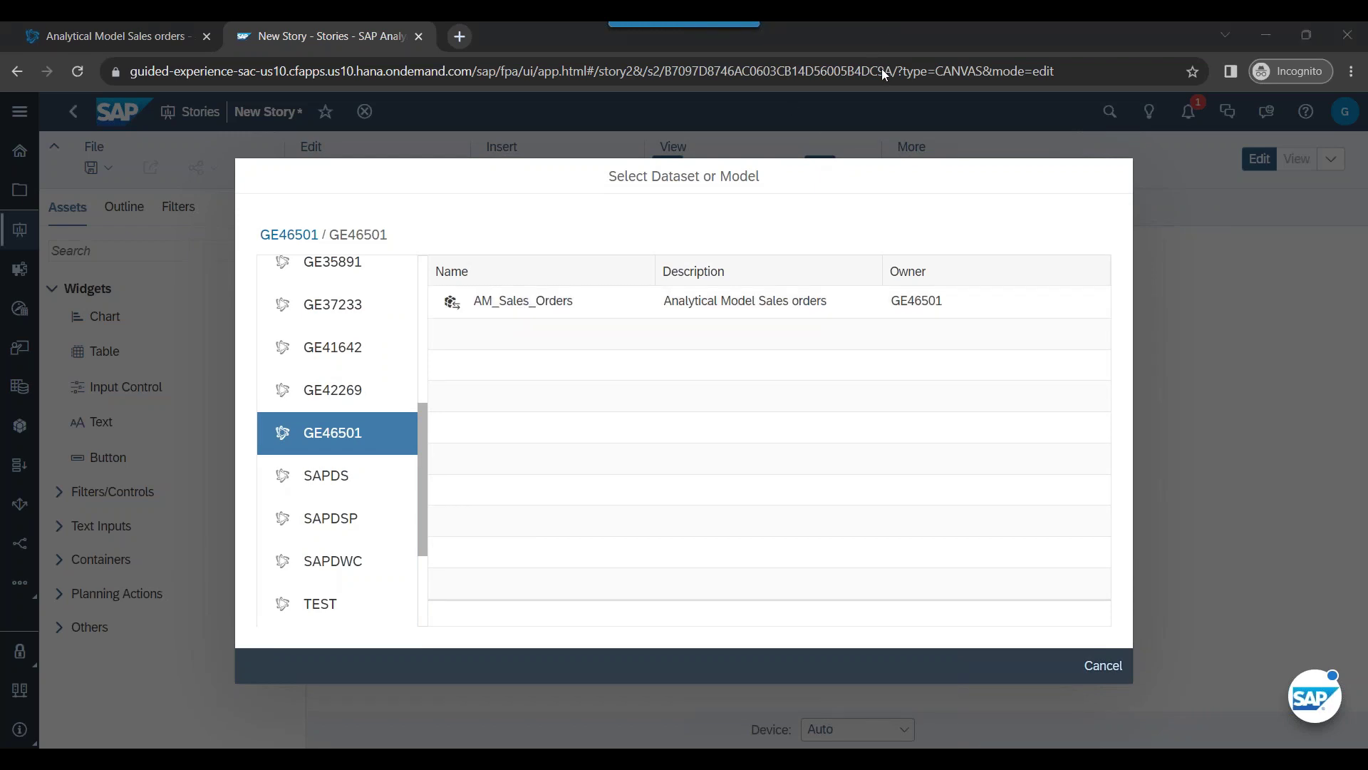
drag(476, 313, 574, 310)
mouse_move(449, 288)
mouse_down()
mouse_move(440, 313)
mouse_move(471, 305)
mouse_move(470, 287)
mouse_move(443, 287)
mouse_up()
key(Escape)
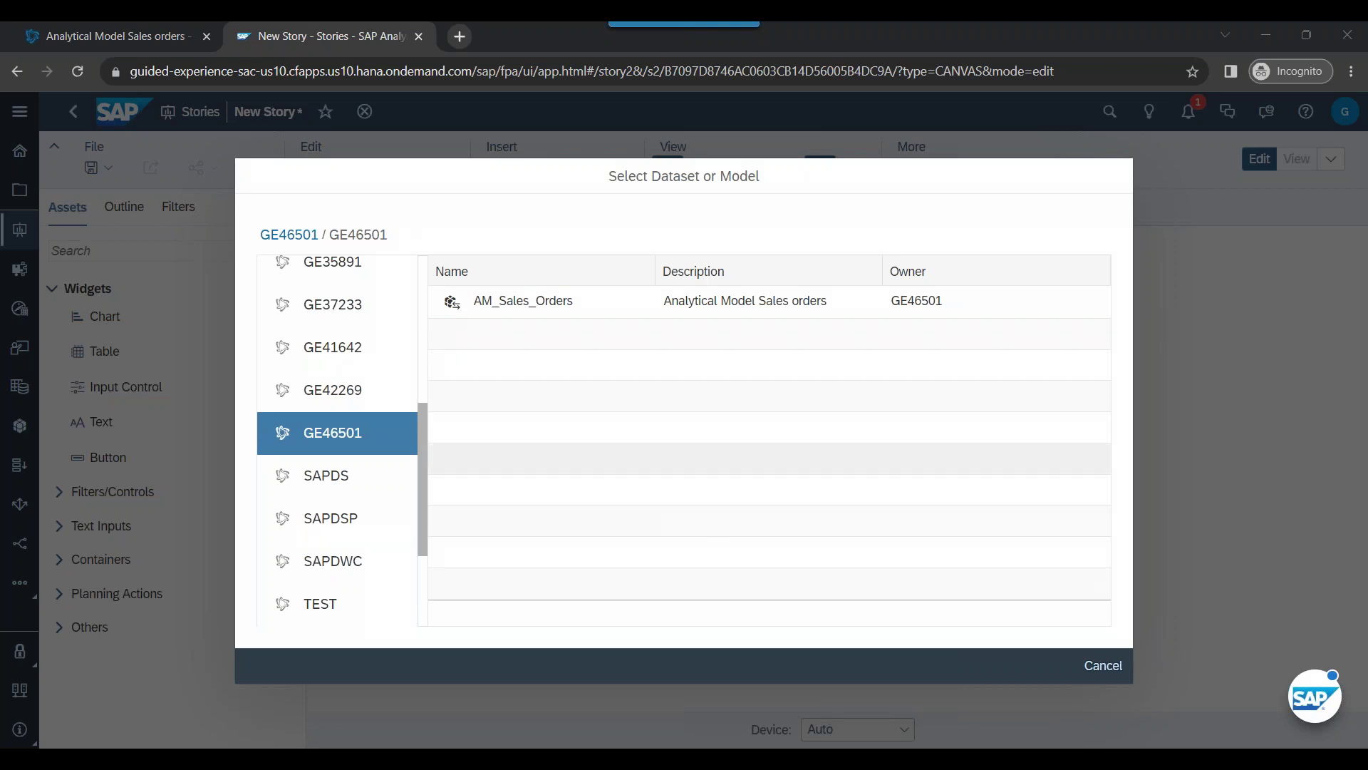
click(502, 305)
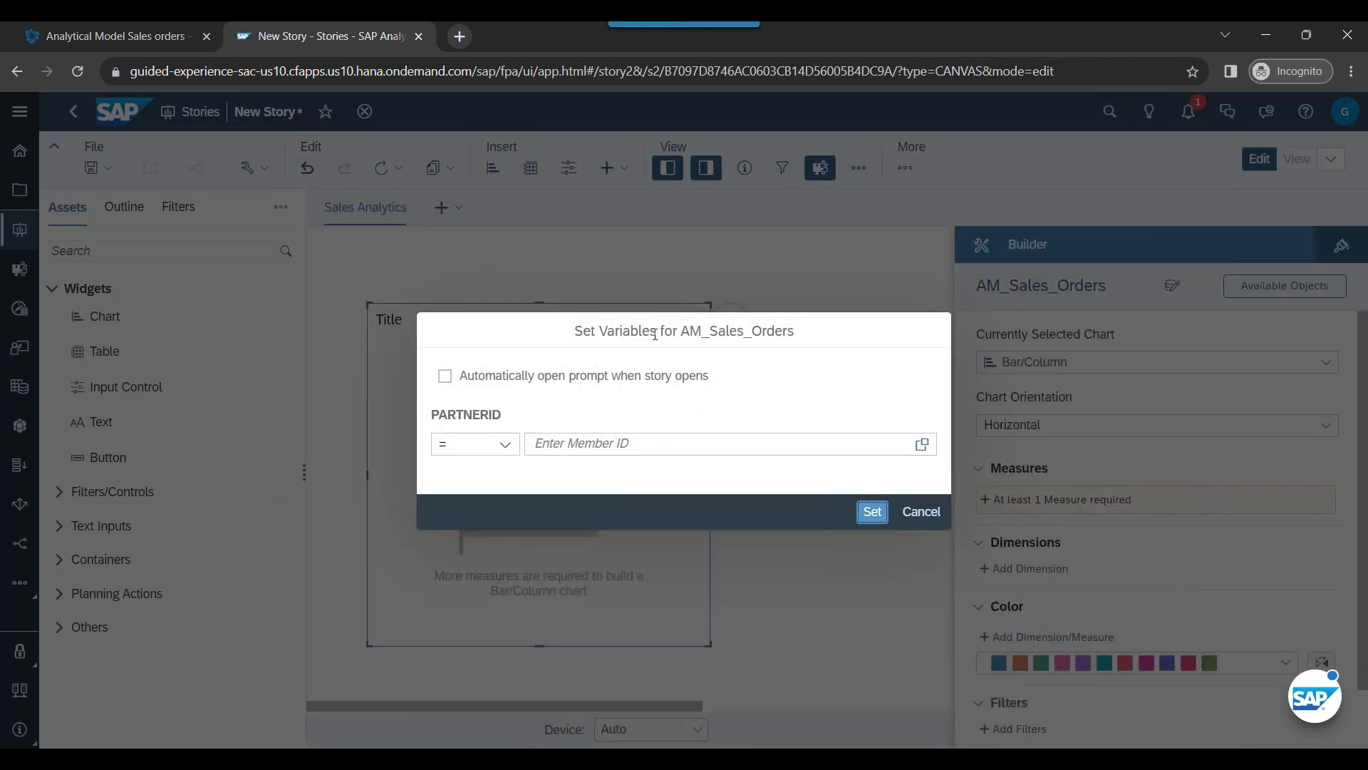
Review the analytical model definition in the Datasphere tab, then return to the story
drag(576, 332, 798, 332)
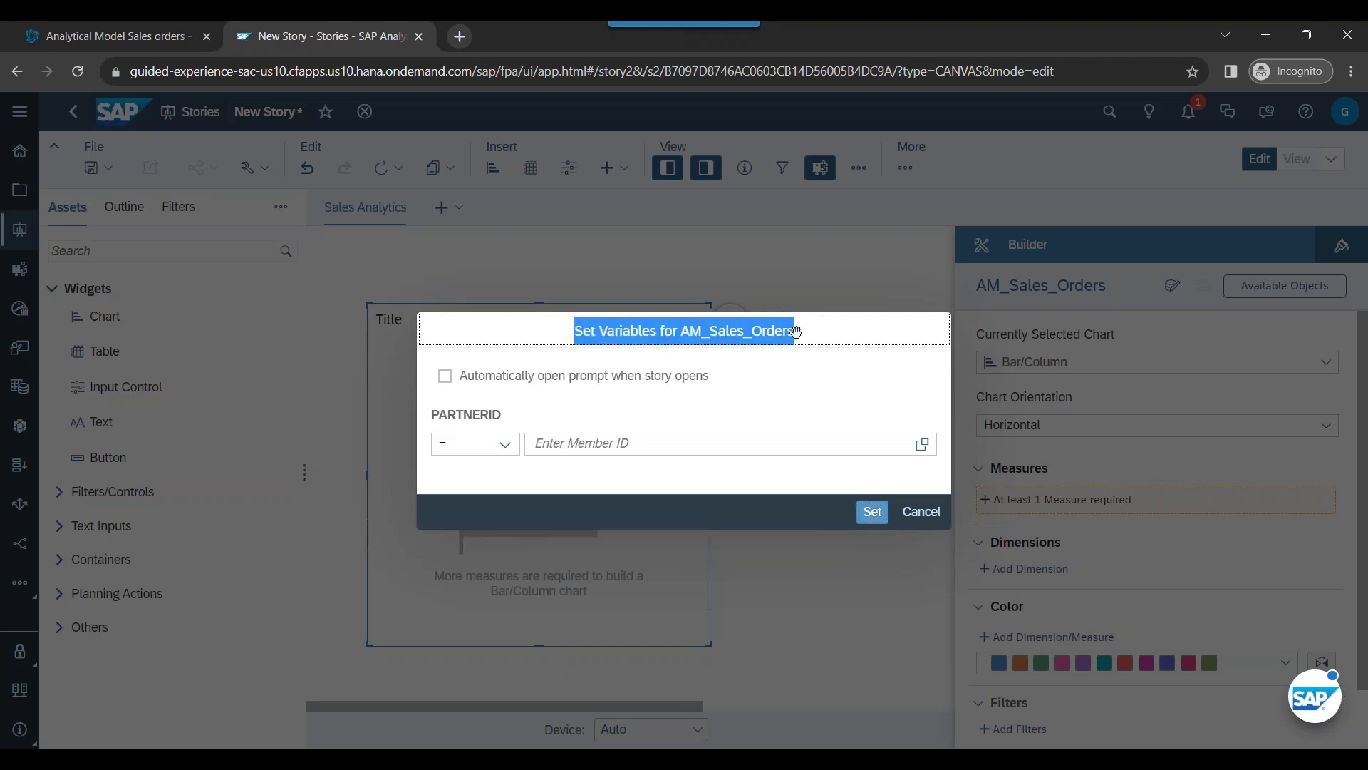
key(ctrl+1)
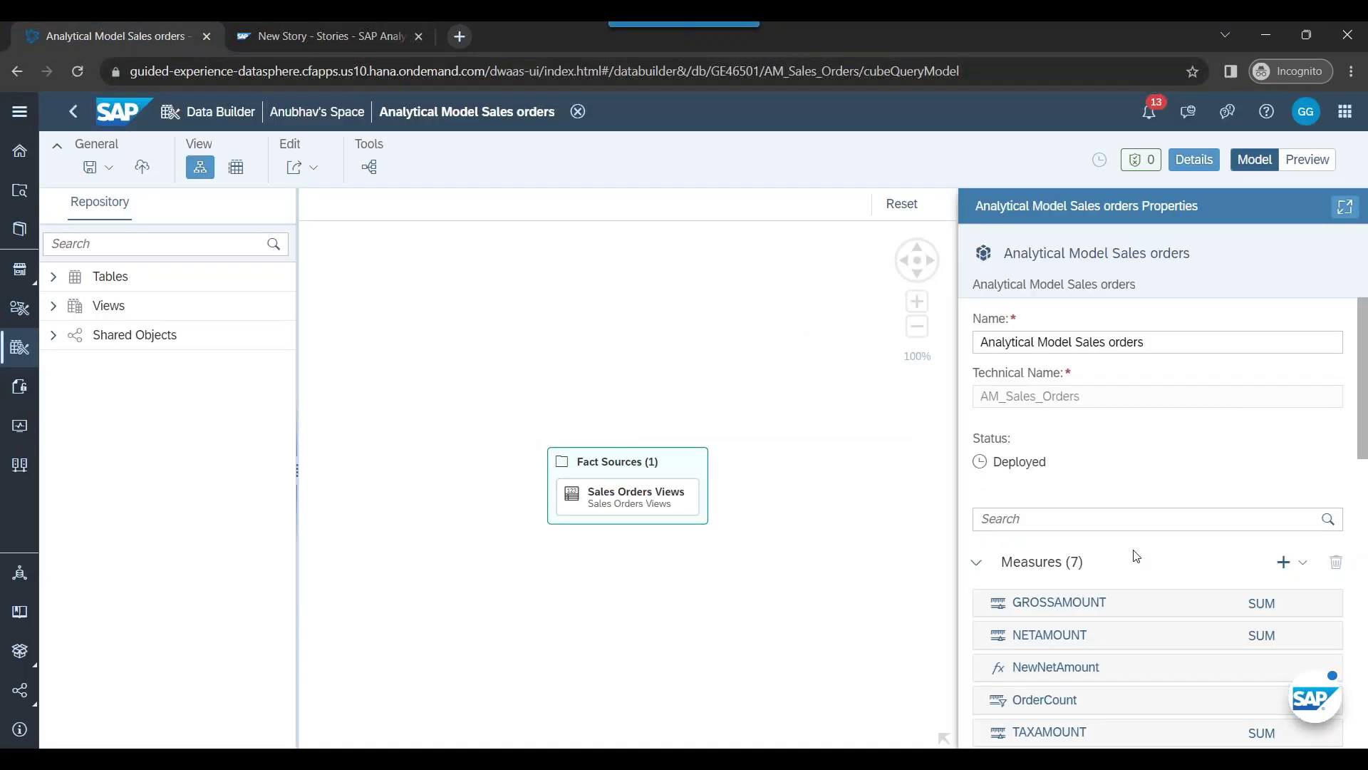
scroll(1141, 556, down, 10)
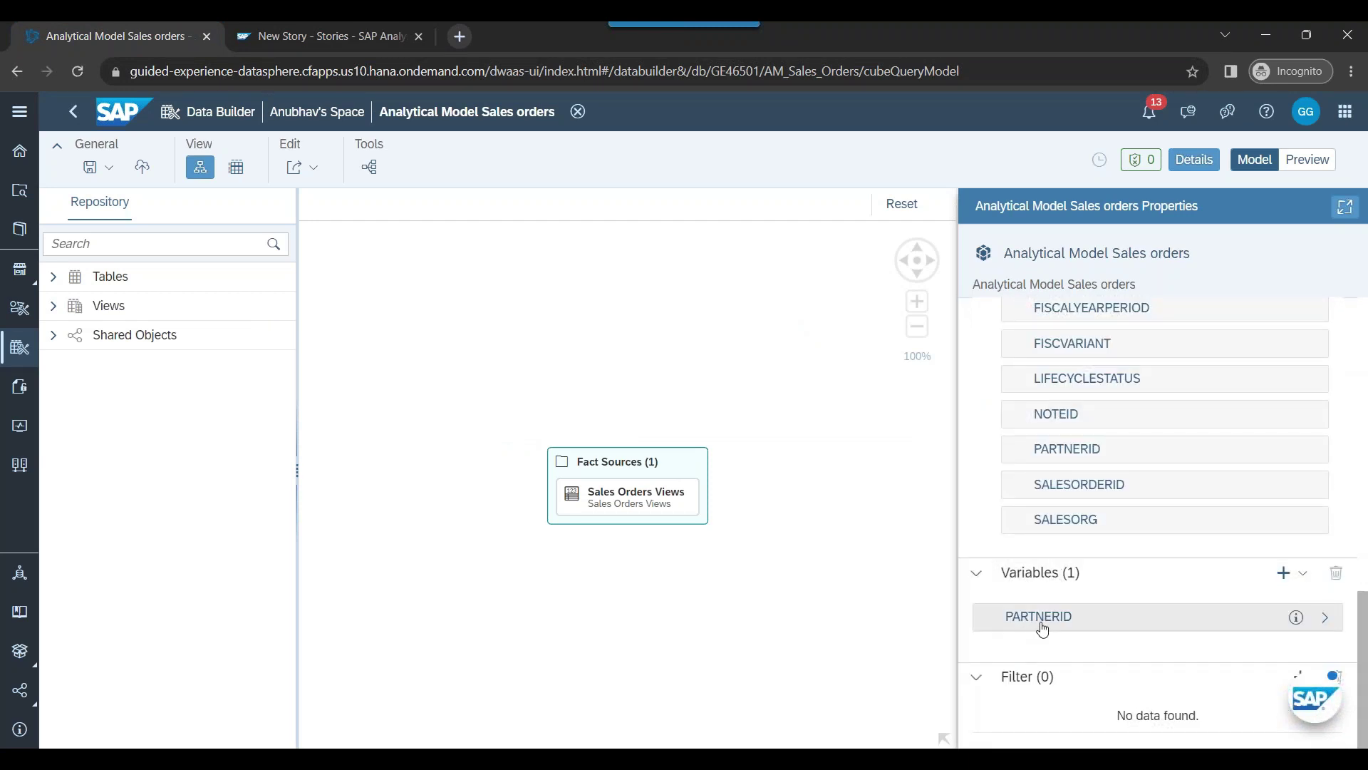
key(ctrl+2)
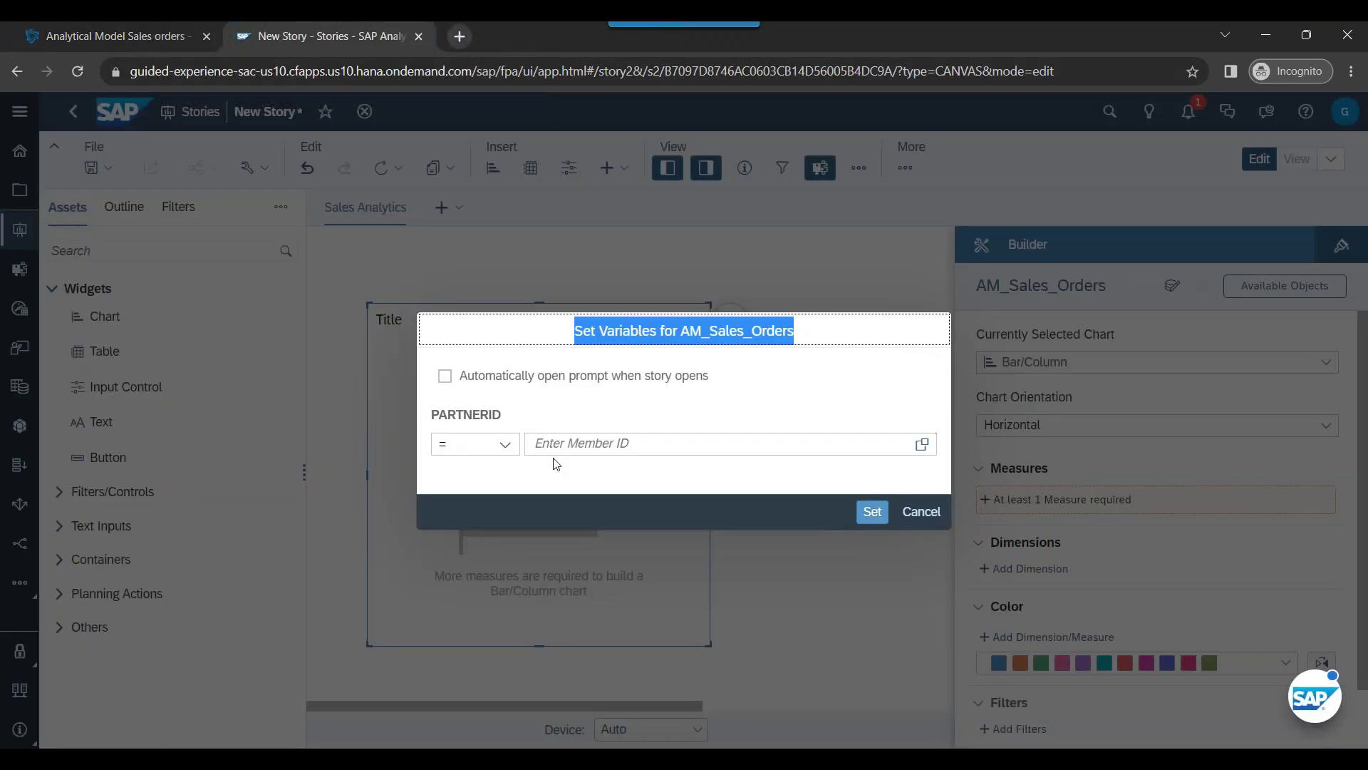
click(619, 495)
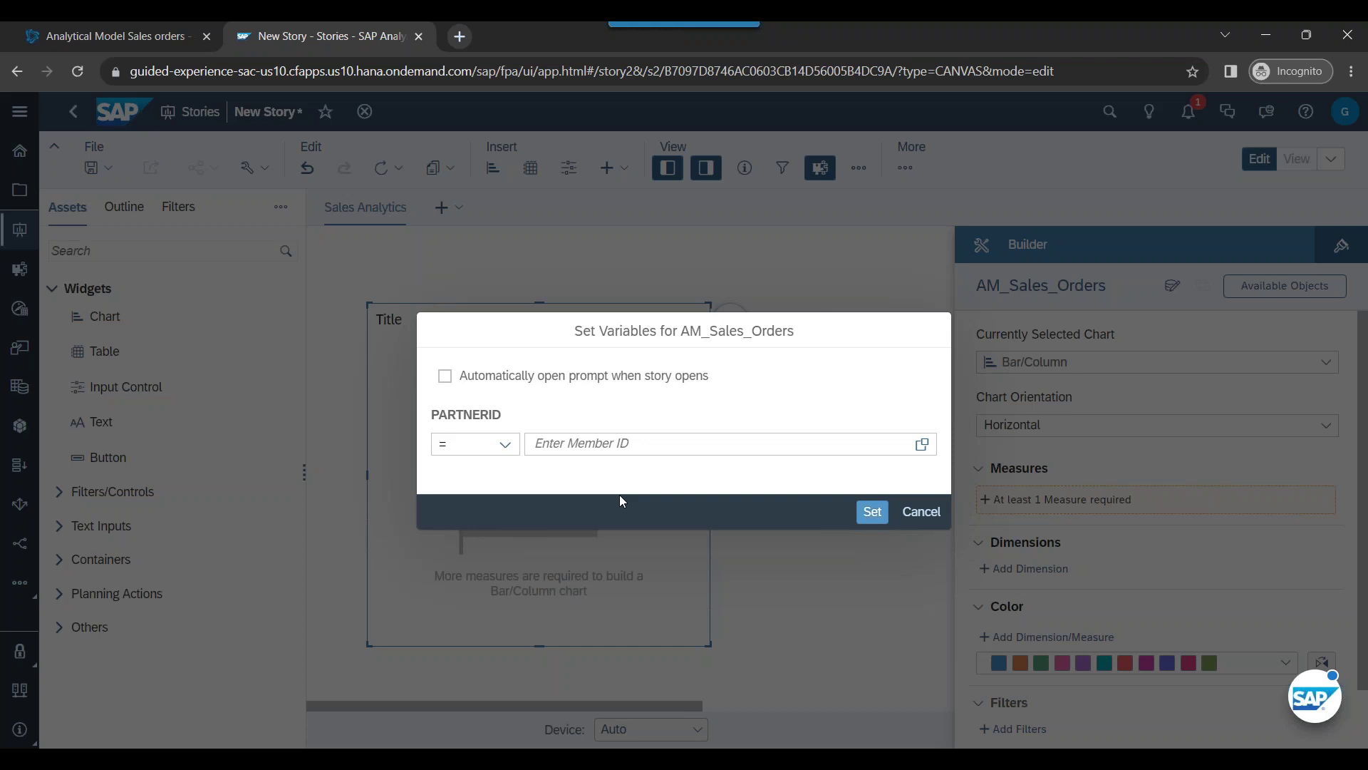
Browse the PARTNERID member values and close the list without choosing one
click(922, 445)
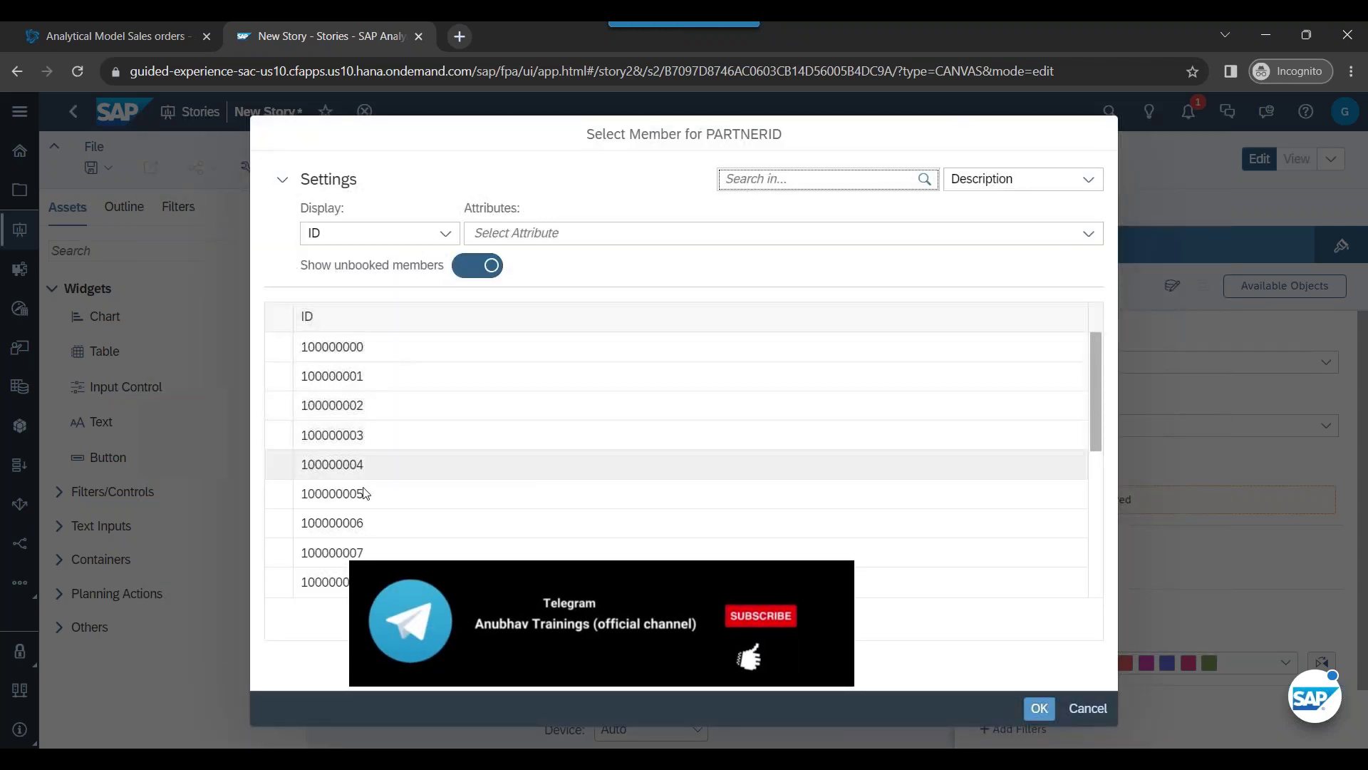
scroll(298, 421, down, 5)
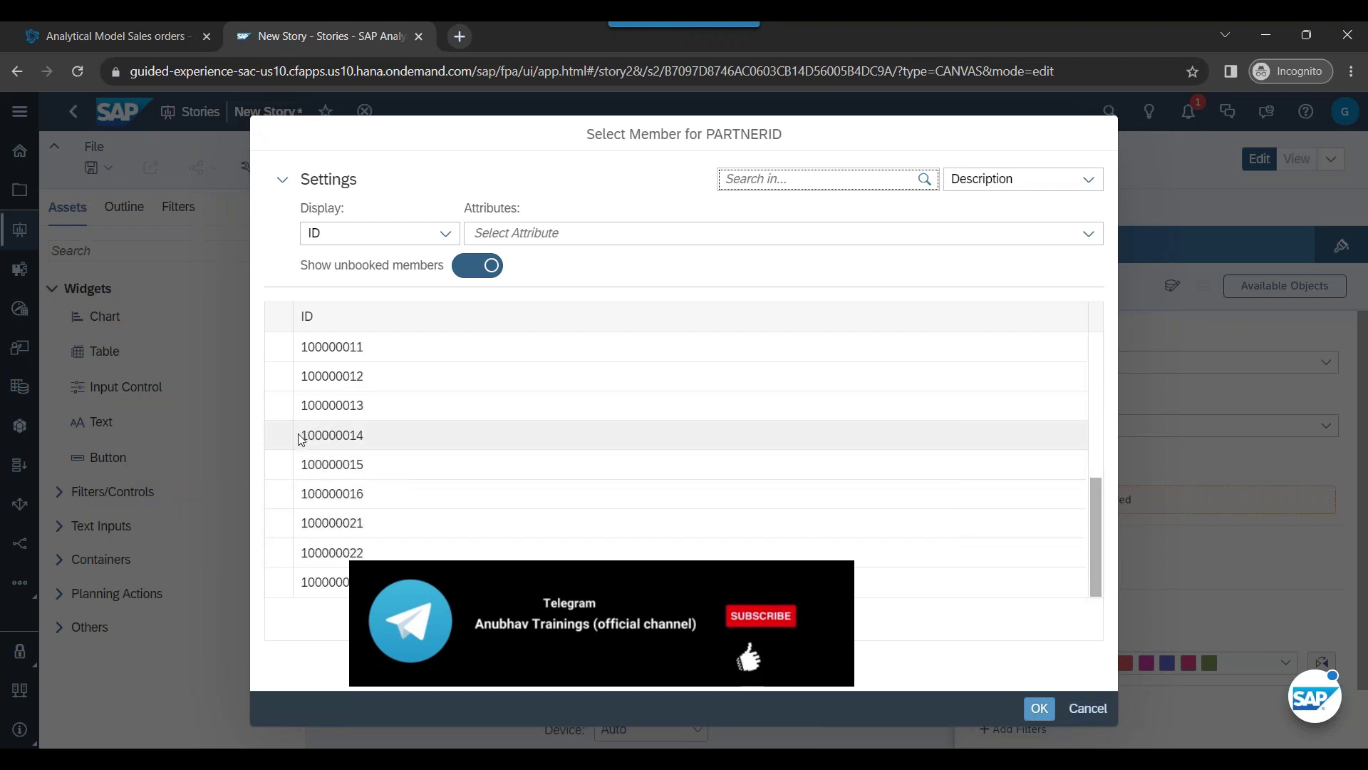
scroll(299, 438, up, 5)
click(1087, 708)
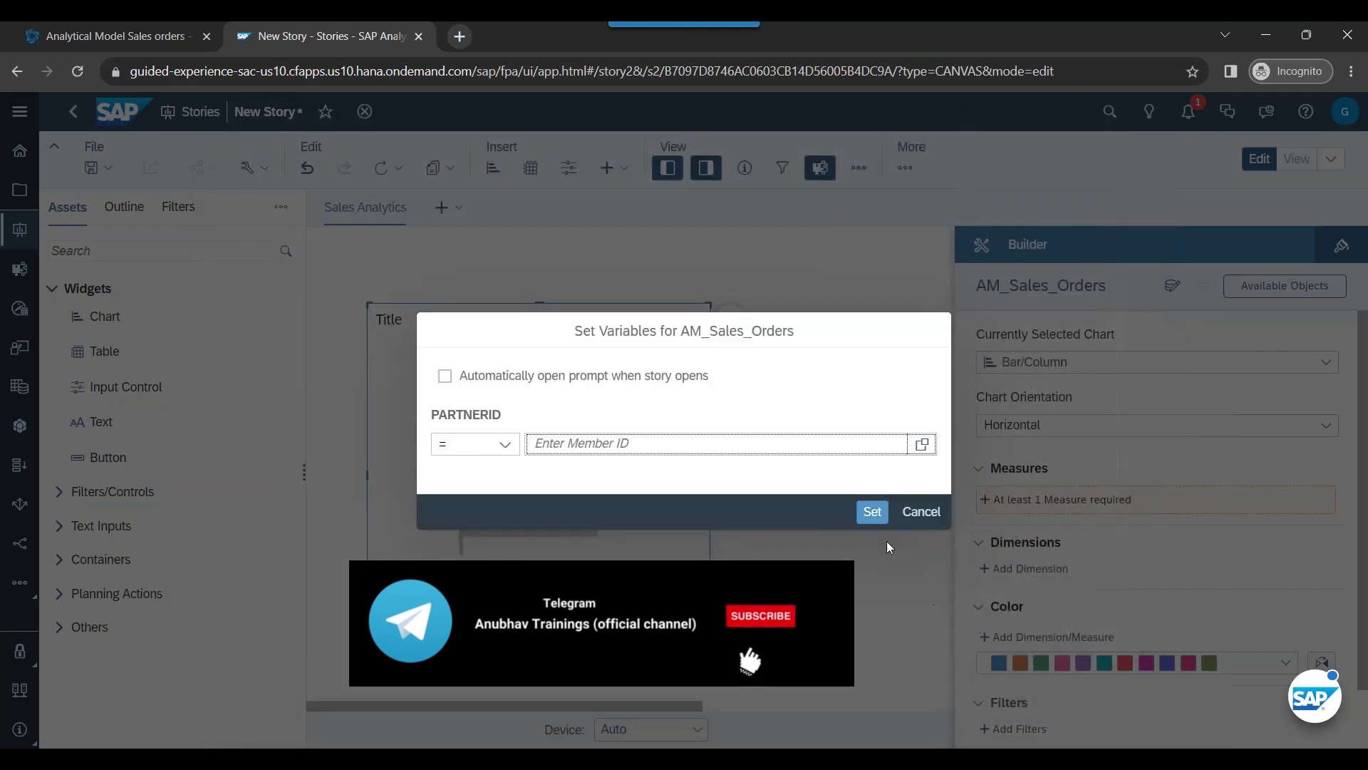
Cancel the prompt, plot GROSSAMOUNT by PARTNERID, then enlarge the chart and move it top-left
click(919, 511)
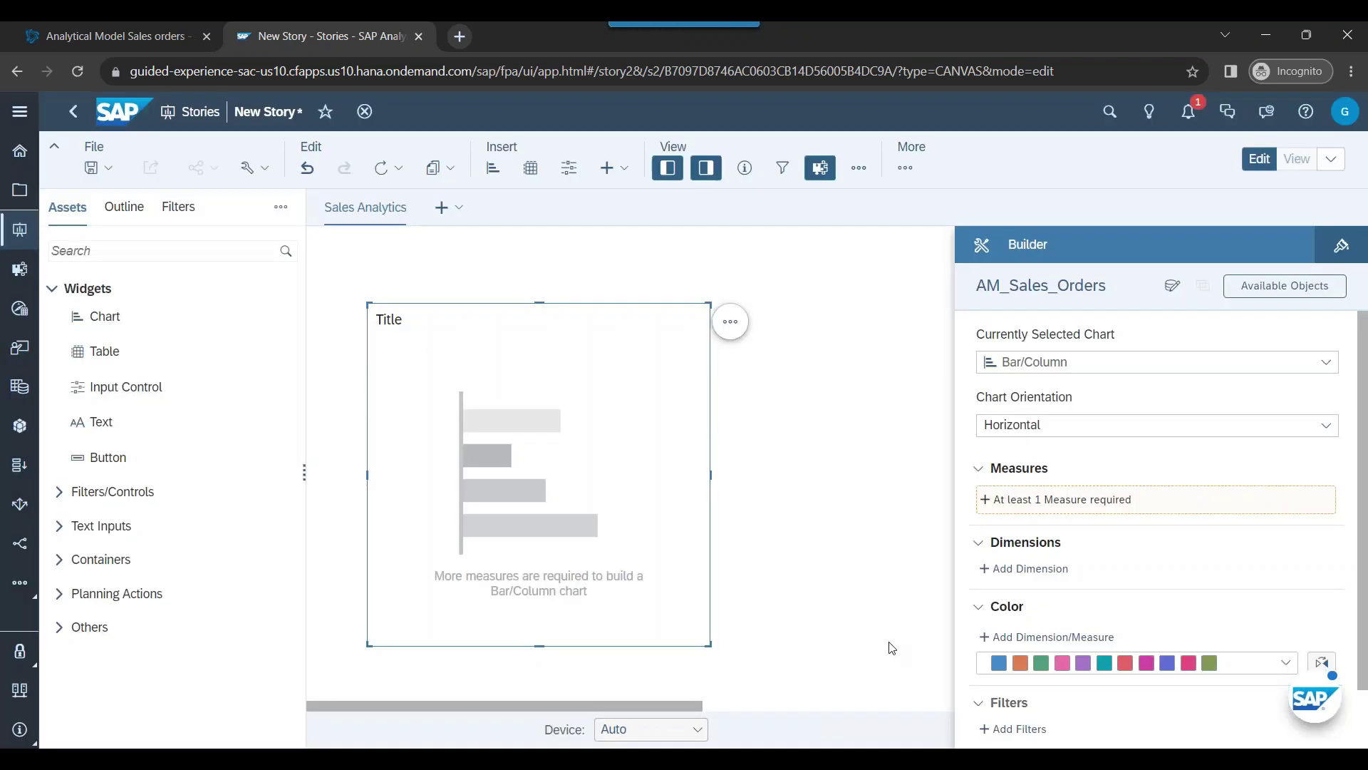
click(1031, 501)
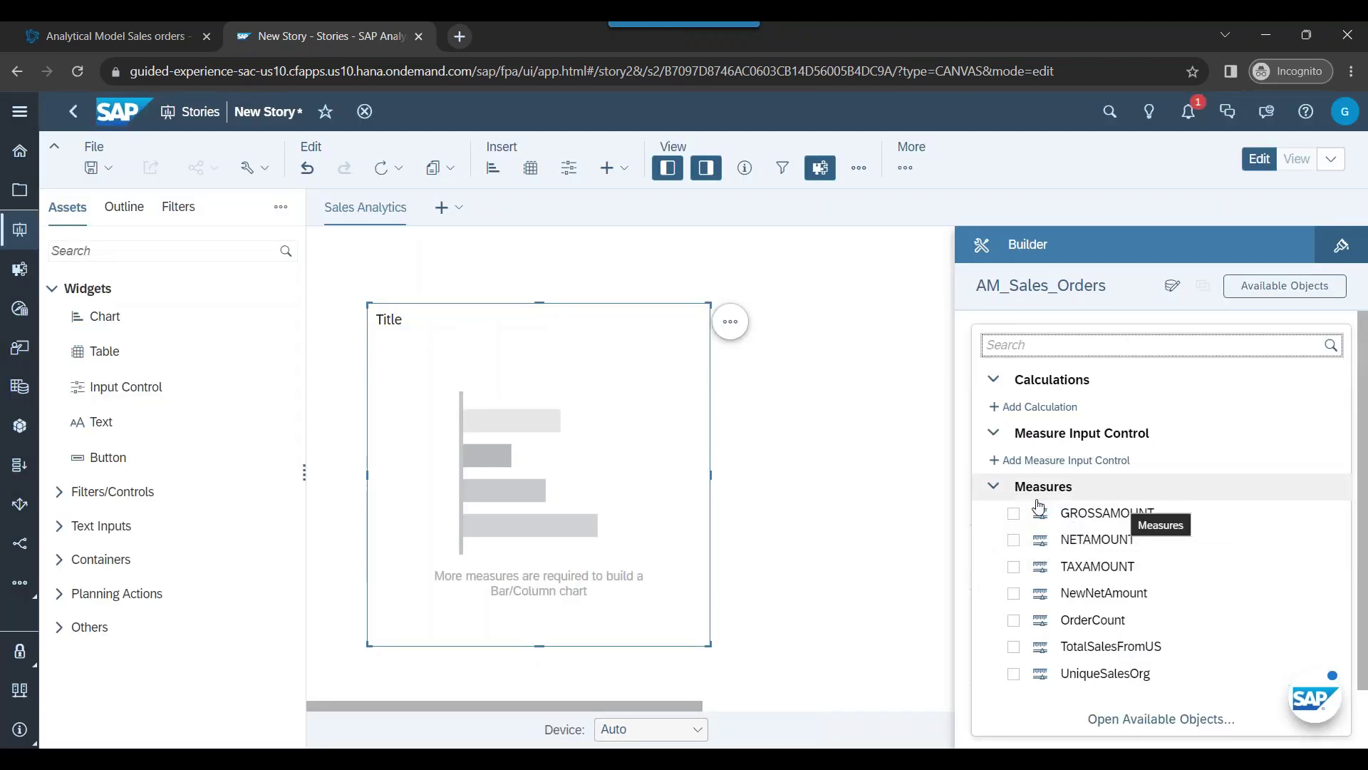
click(1014, 514)
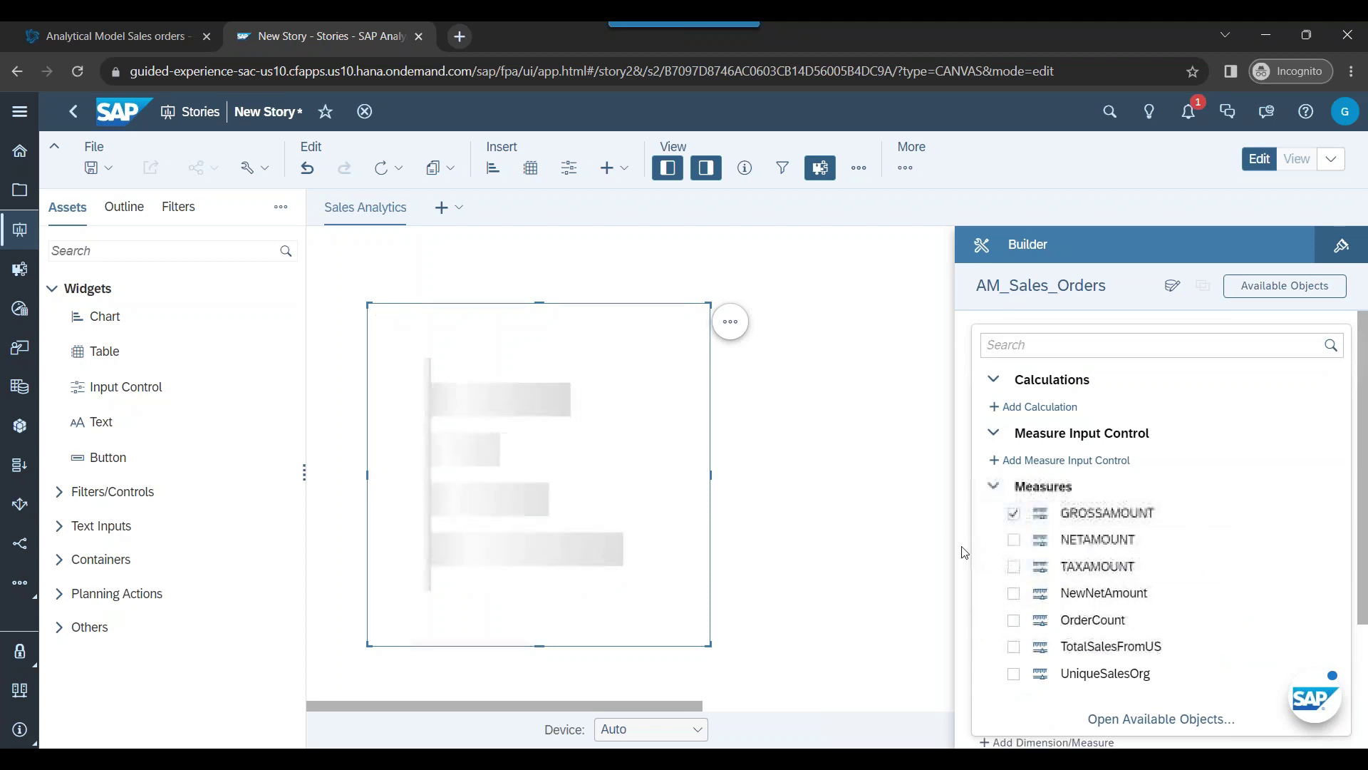
click(1033, 600)
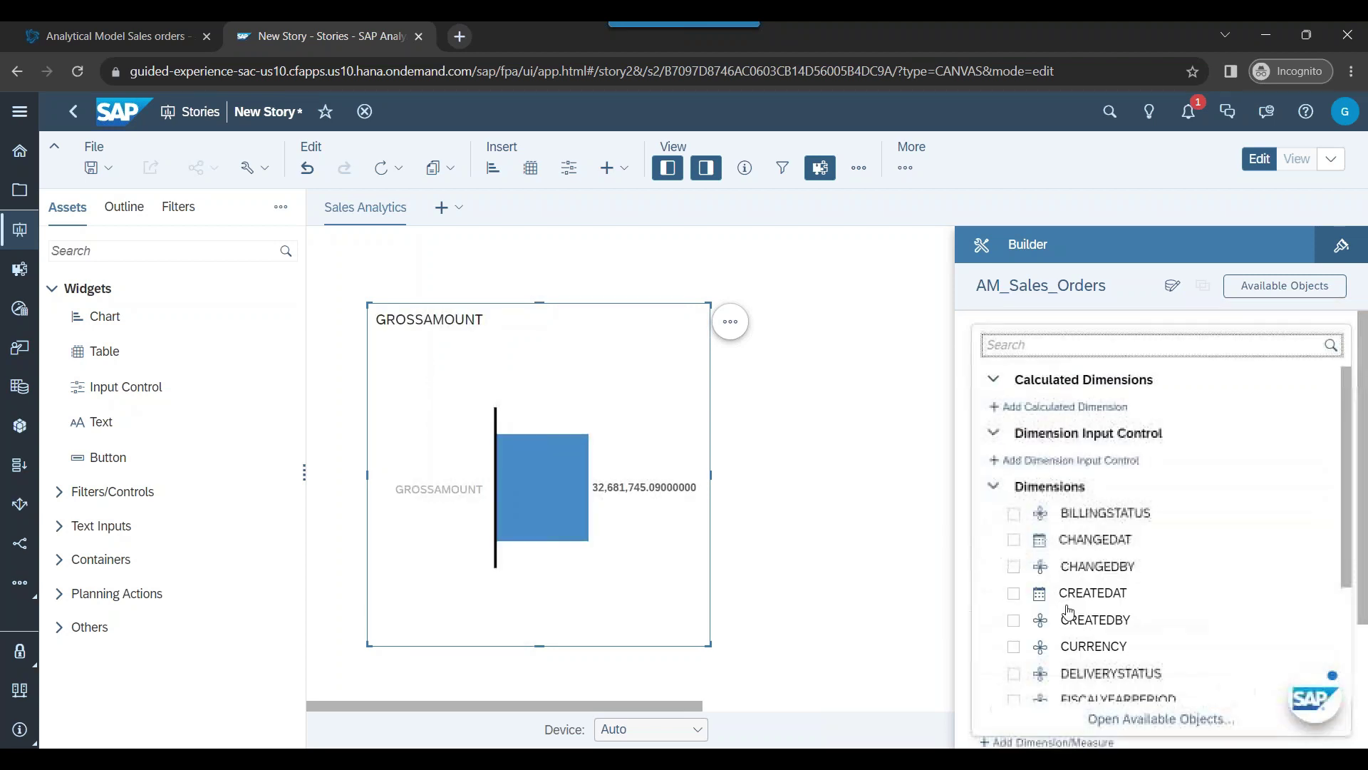
scroll(1000, 626, down, 3)
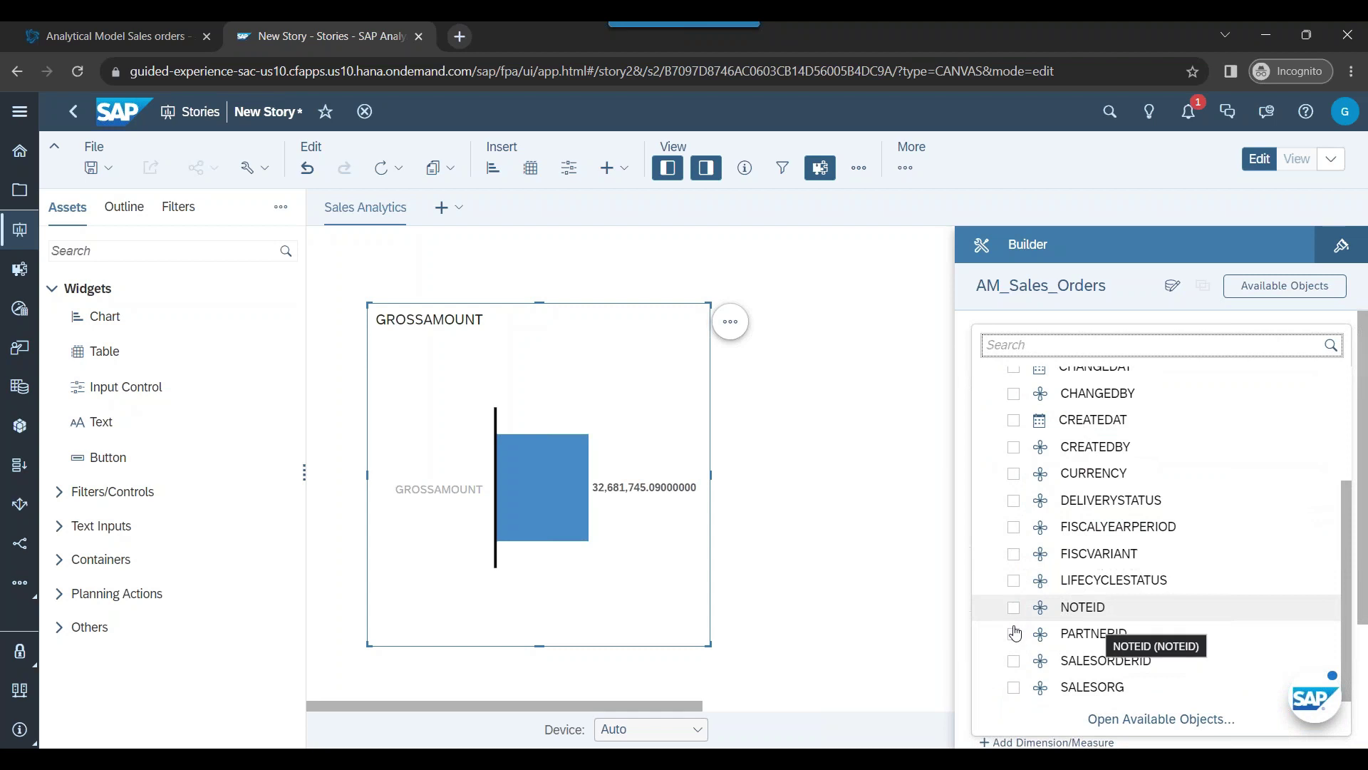
click(1014, 633)
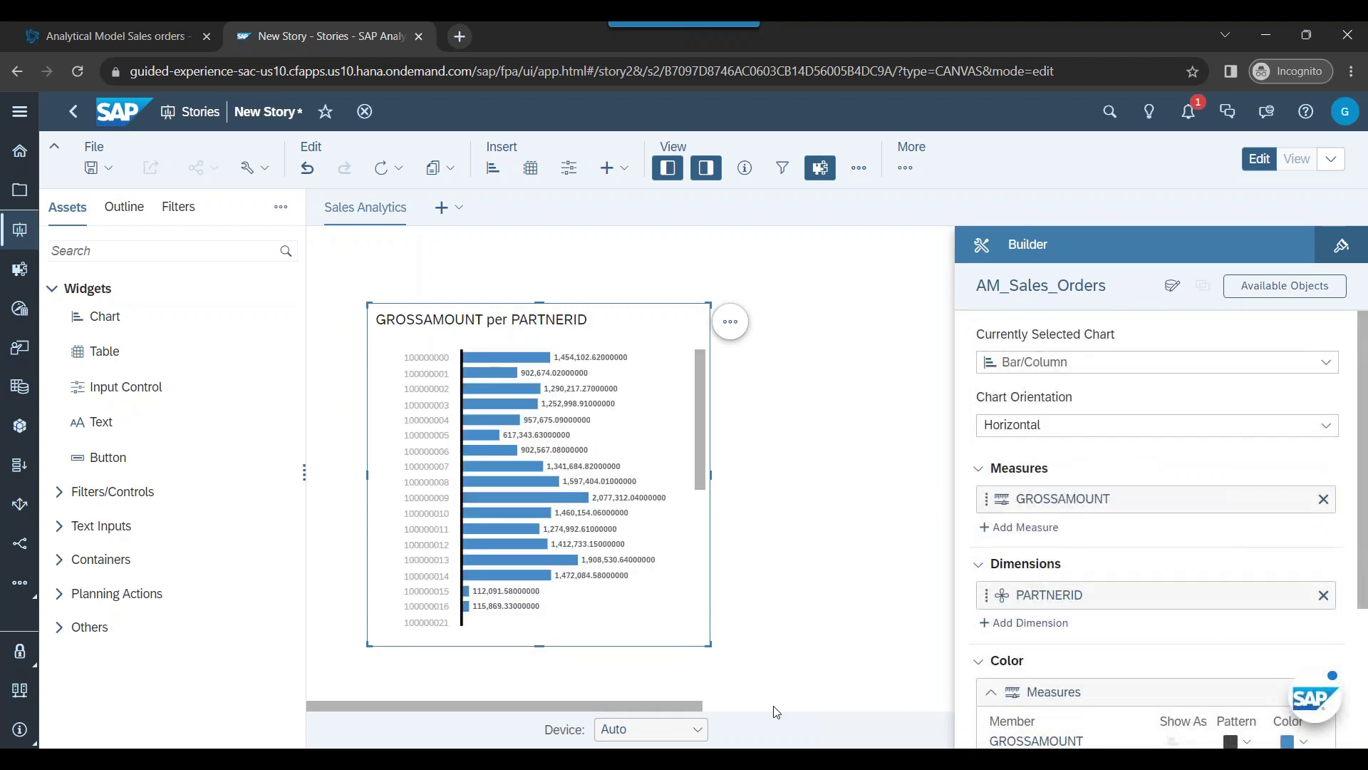
drag(710, 645, 900, 640)
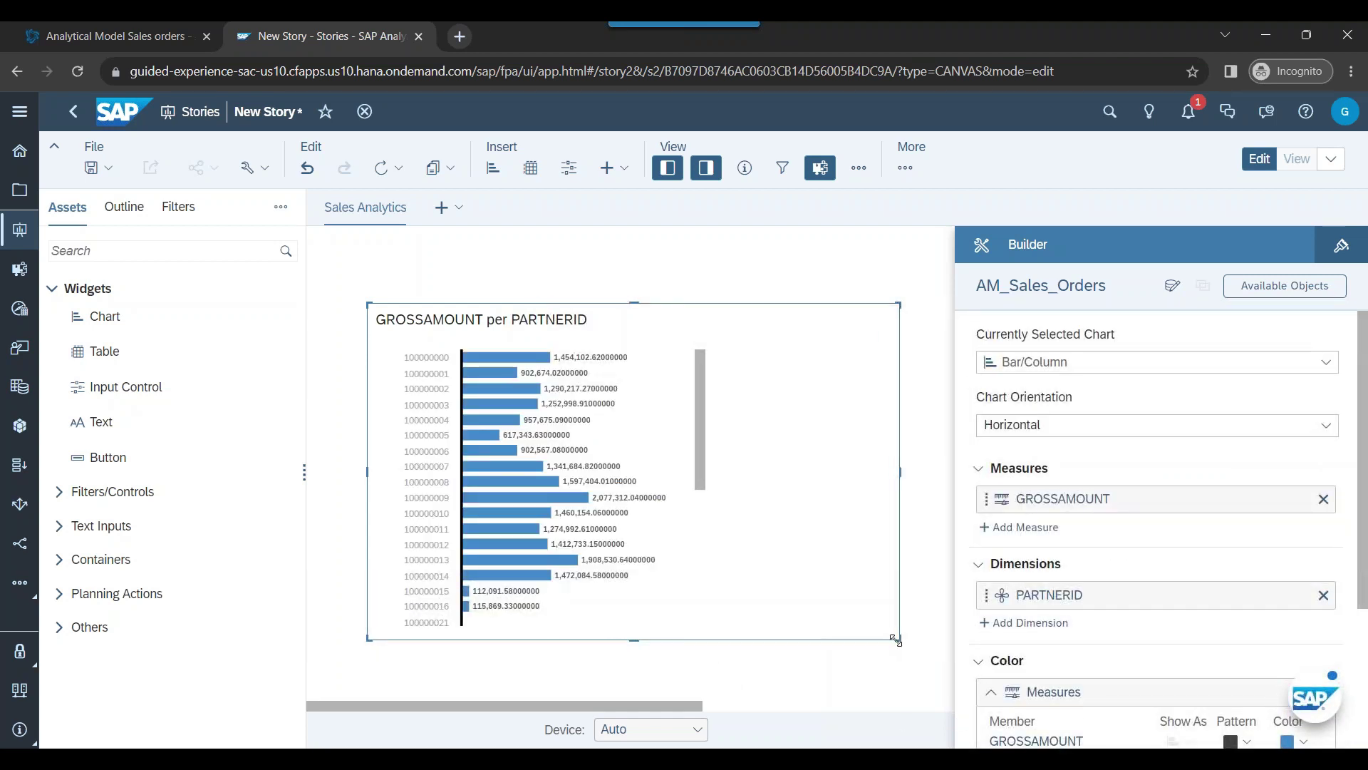
drag(748, 319, 679, 229)
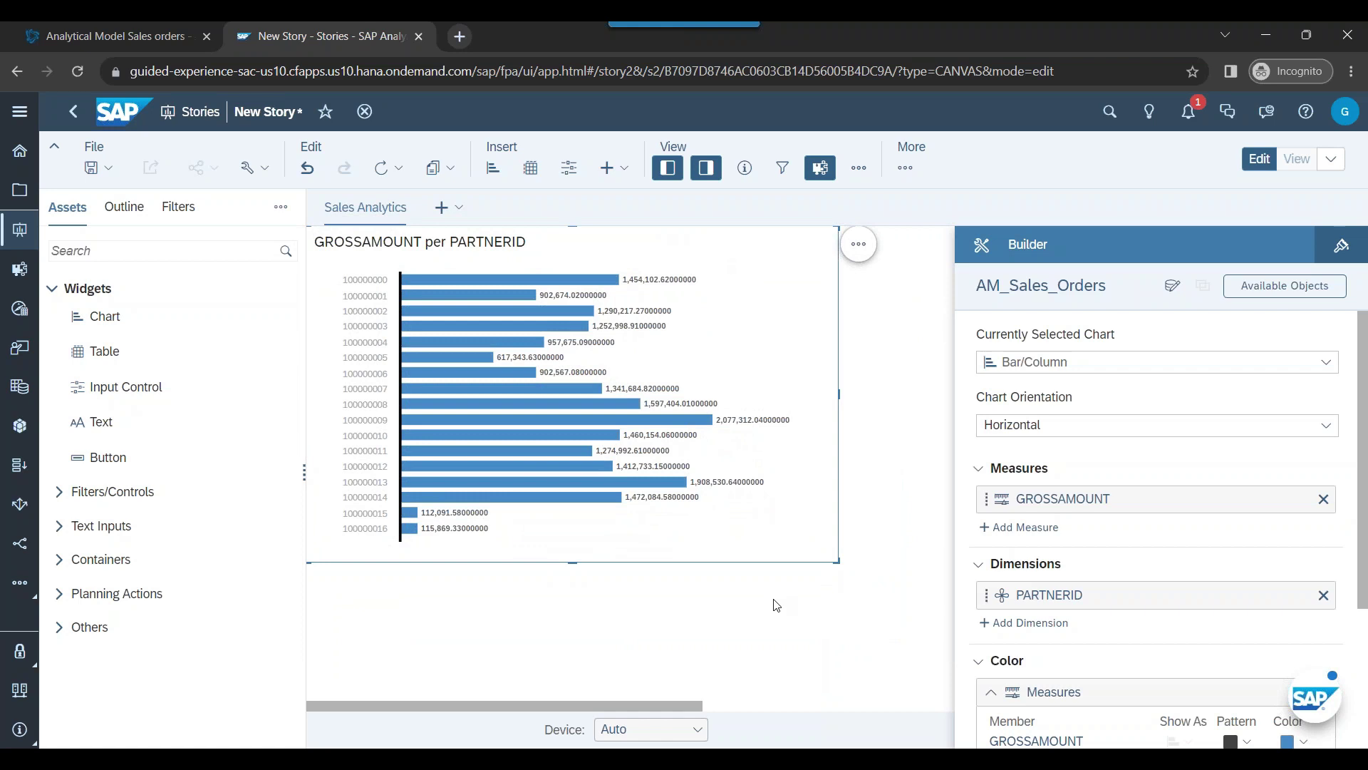
Apply a Top N ranking of 10 across all dimensions to the GROSSAMOUNT chart
click(859, 244)
mouse_move(934, 294)
mouse_move(1139, 295)
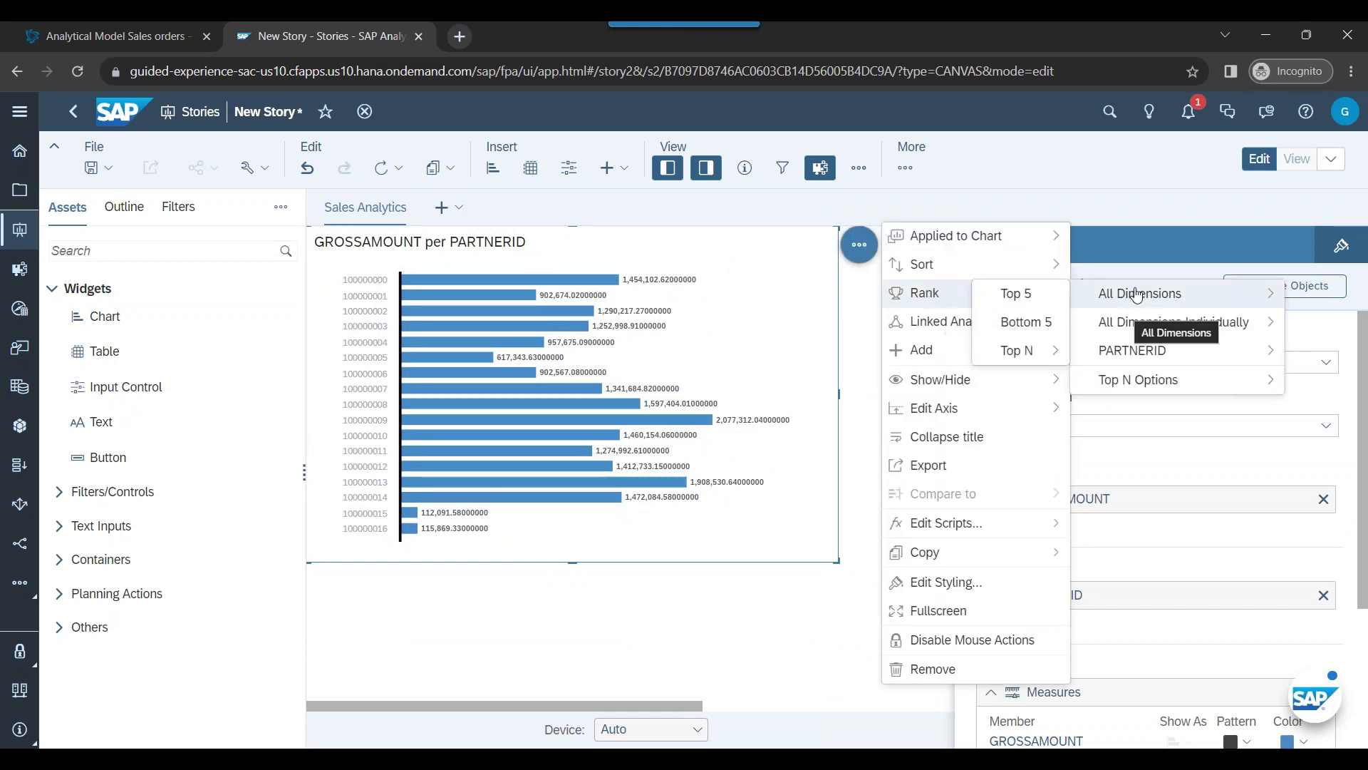
mouse_move(1007, 352)
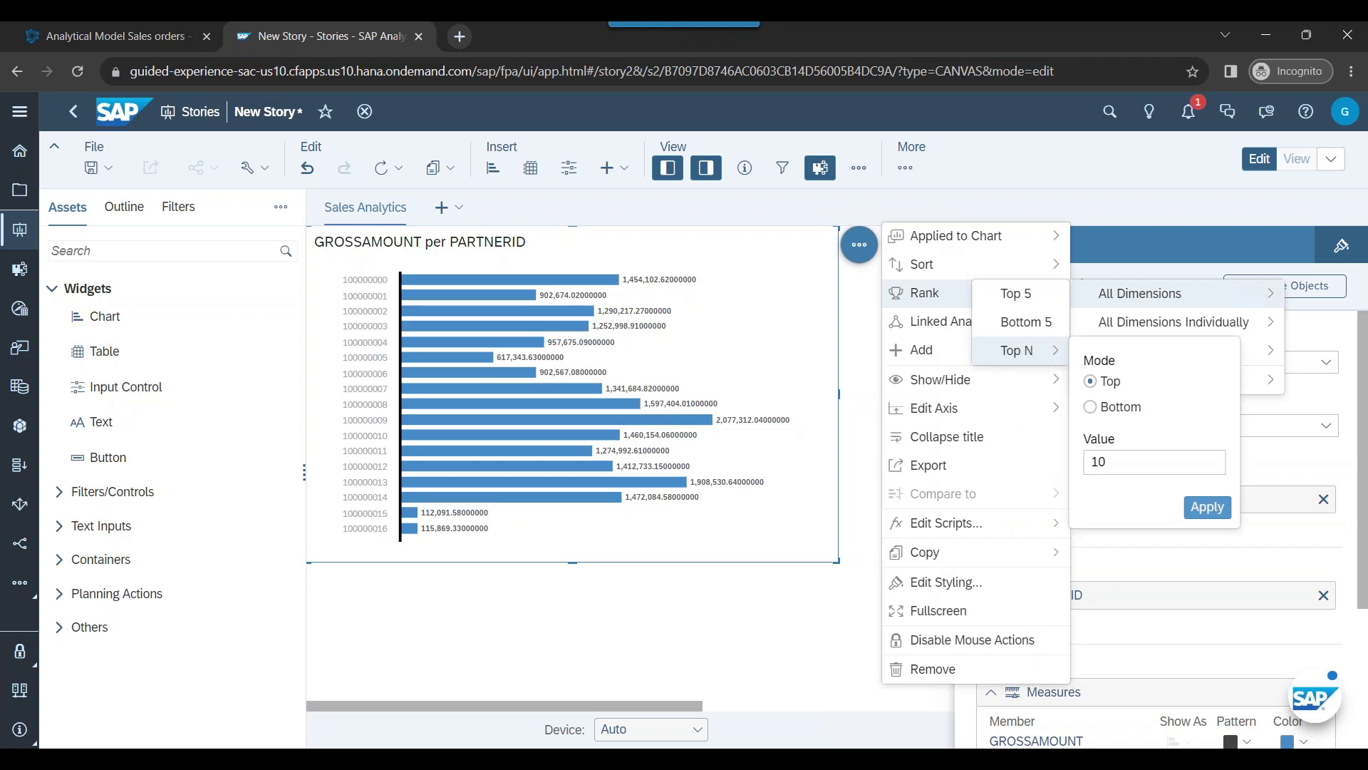
click(1117, 462)
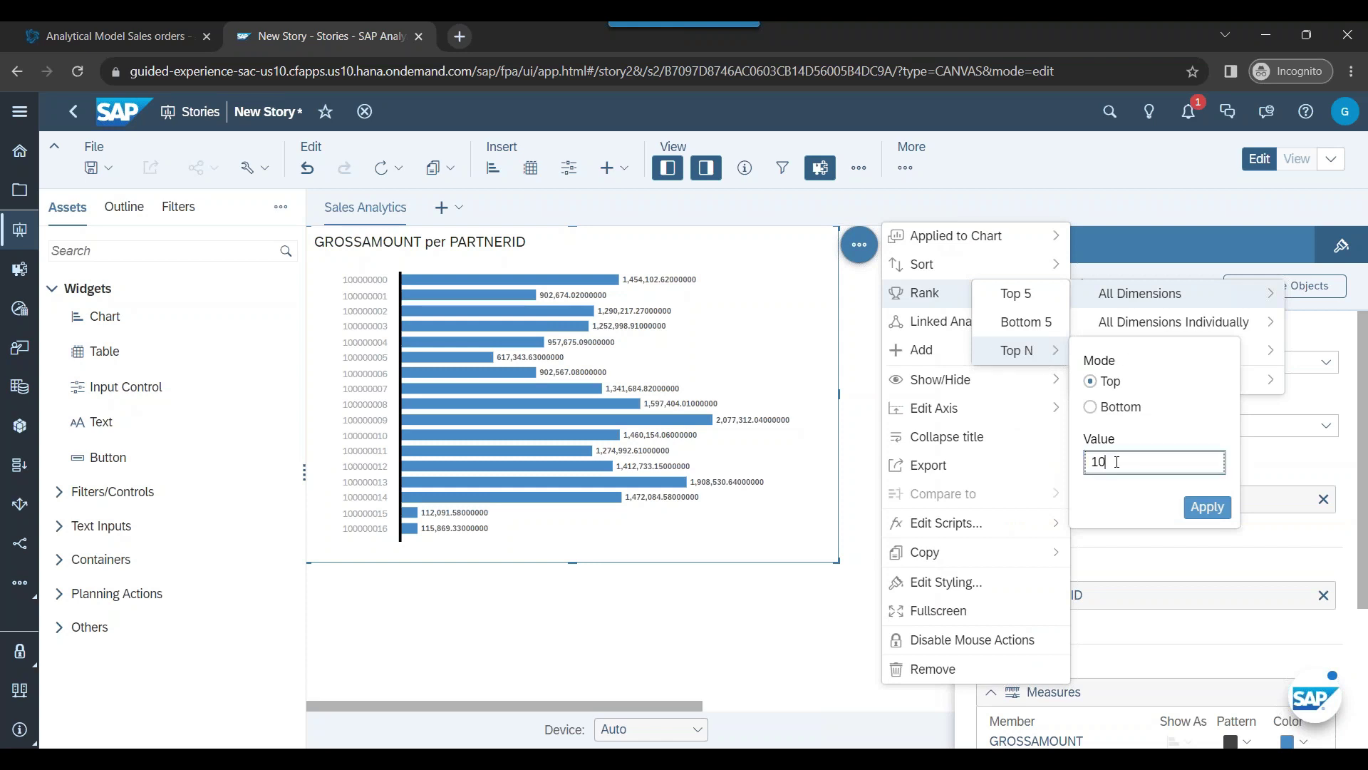
click(1206, 508)
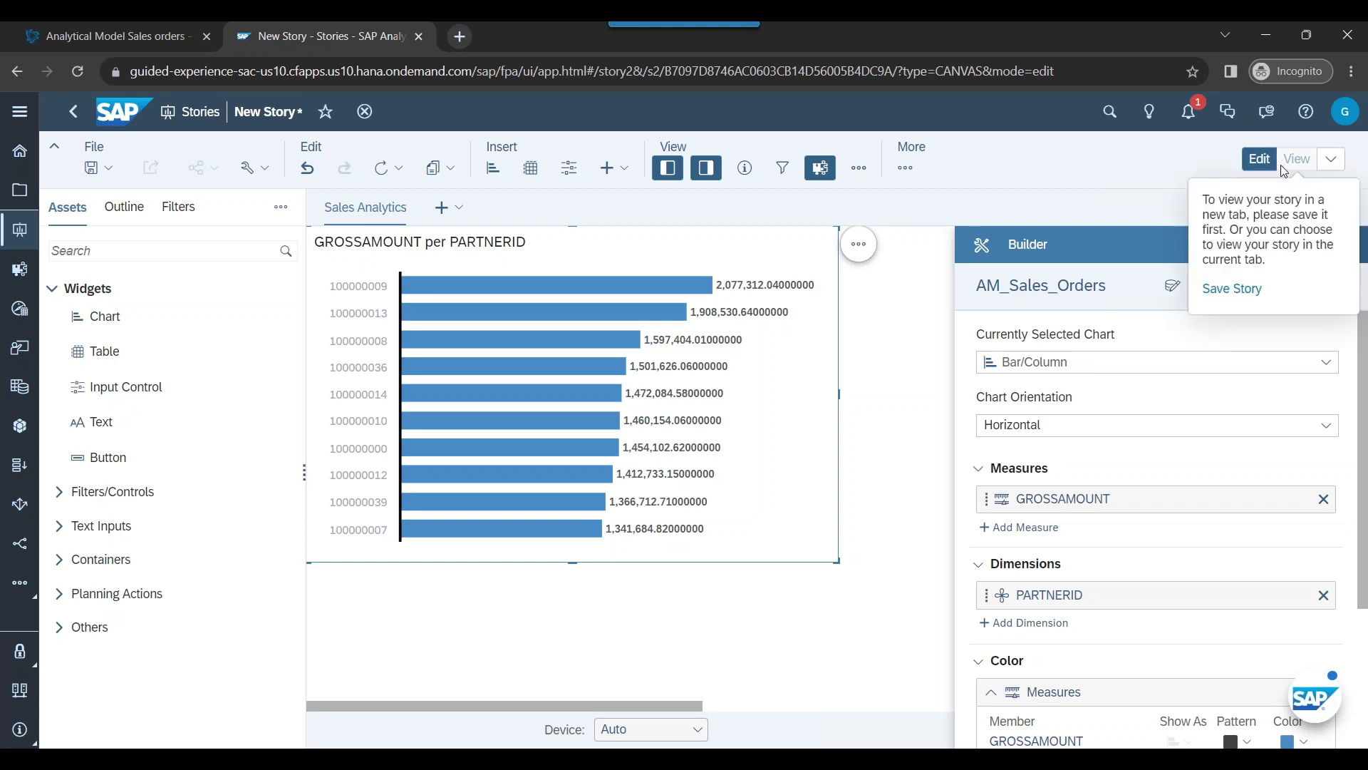
Start saving the story and create and open a new folder 'Anubhav Trainings'
click(114, 177)
click(112, 196)
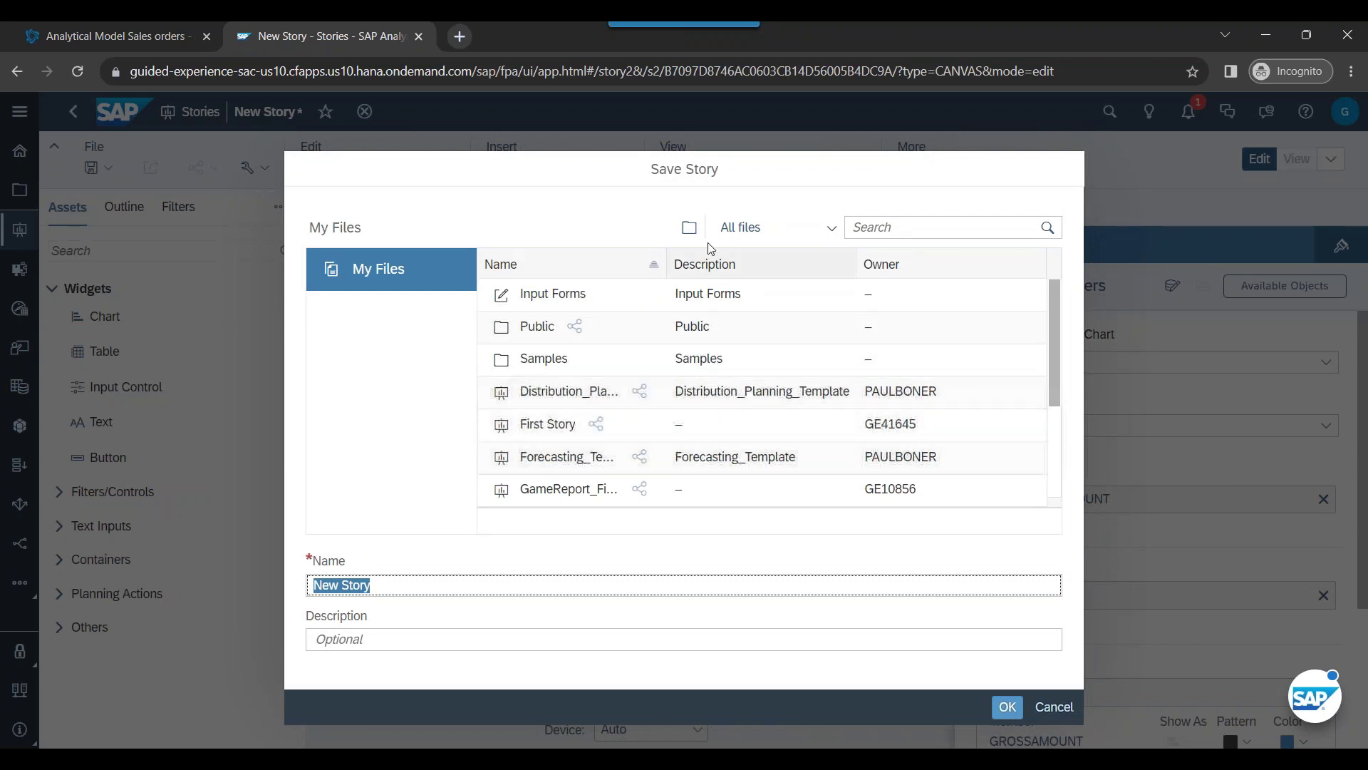
click(689, 228)
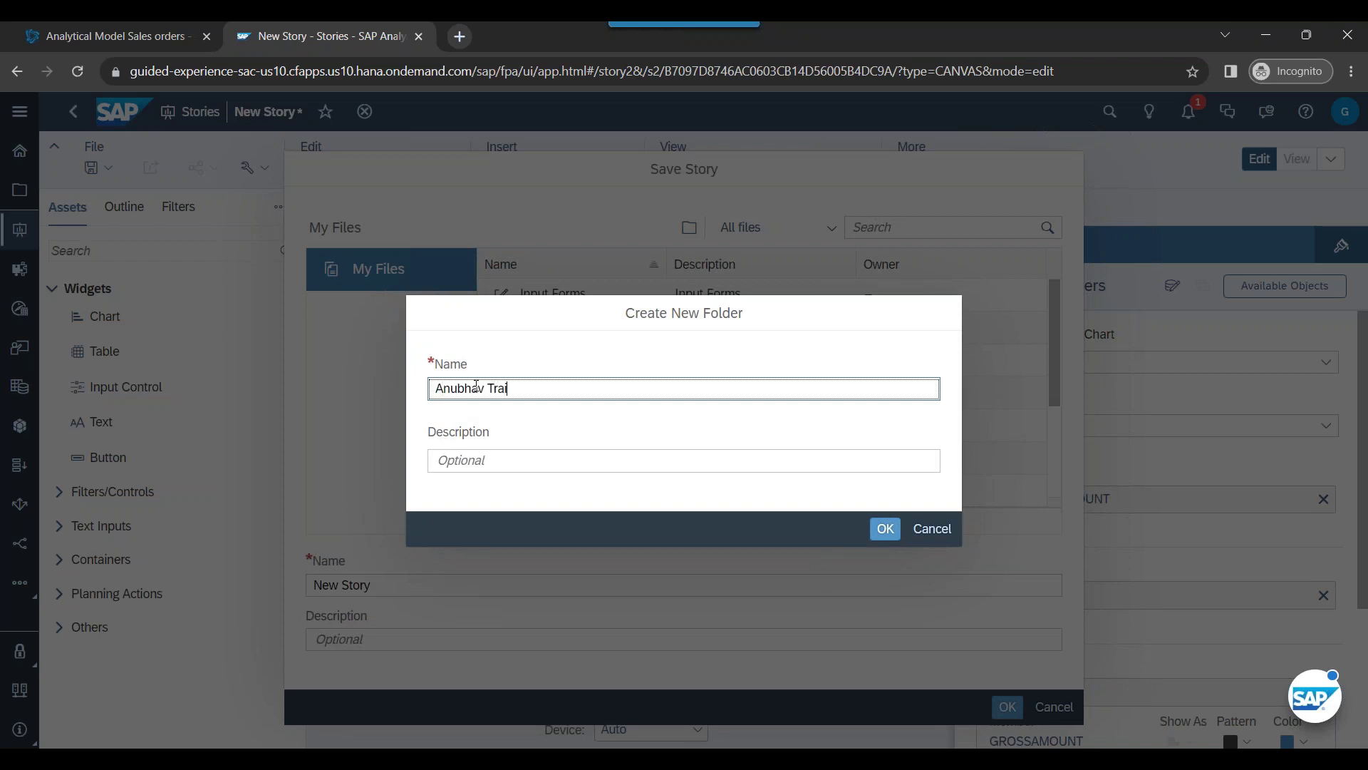
text(Anubhav Trainings)
key(Return)
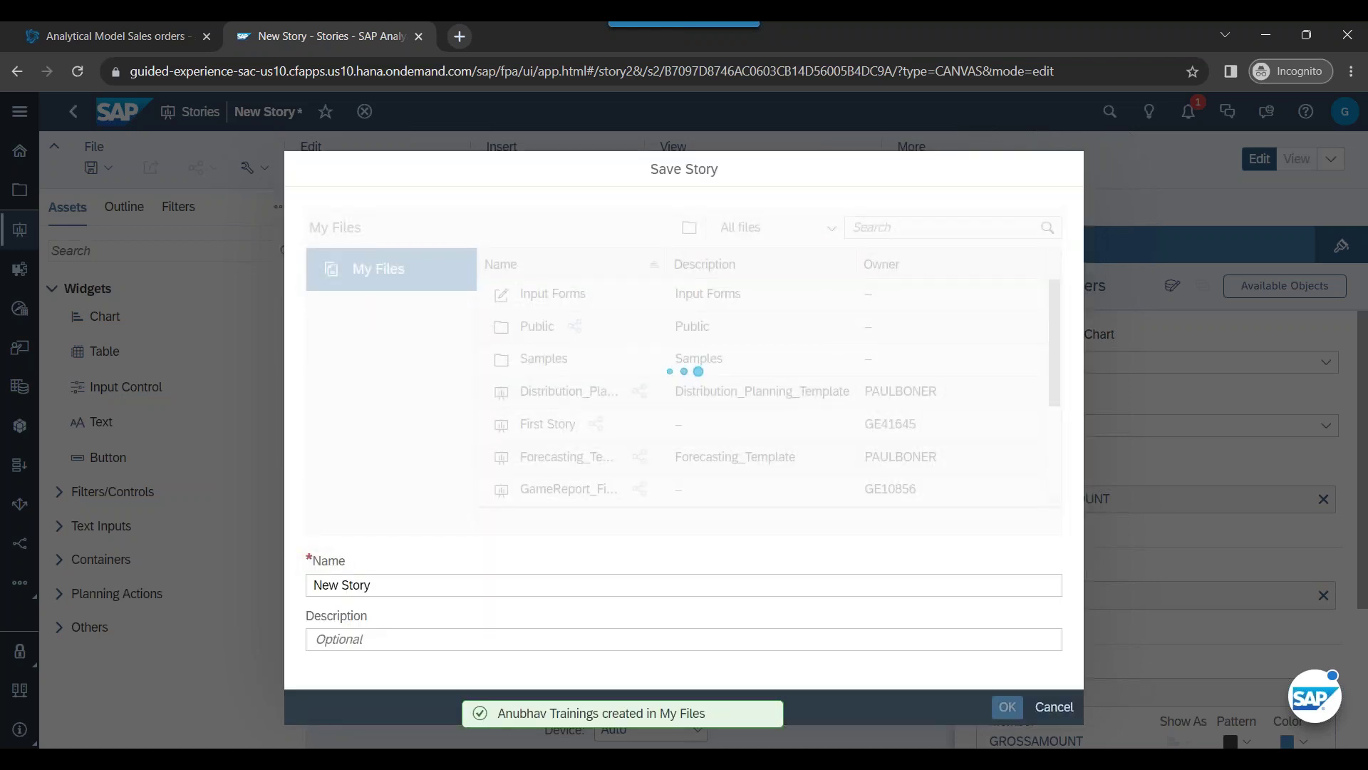
double_click(549, 295)
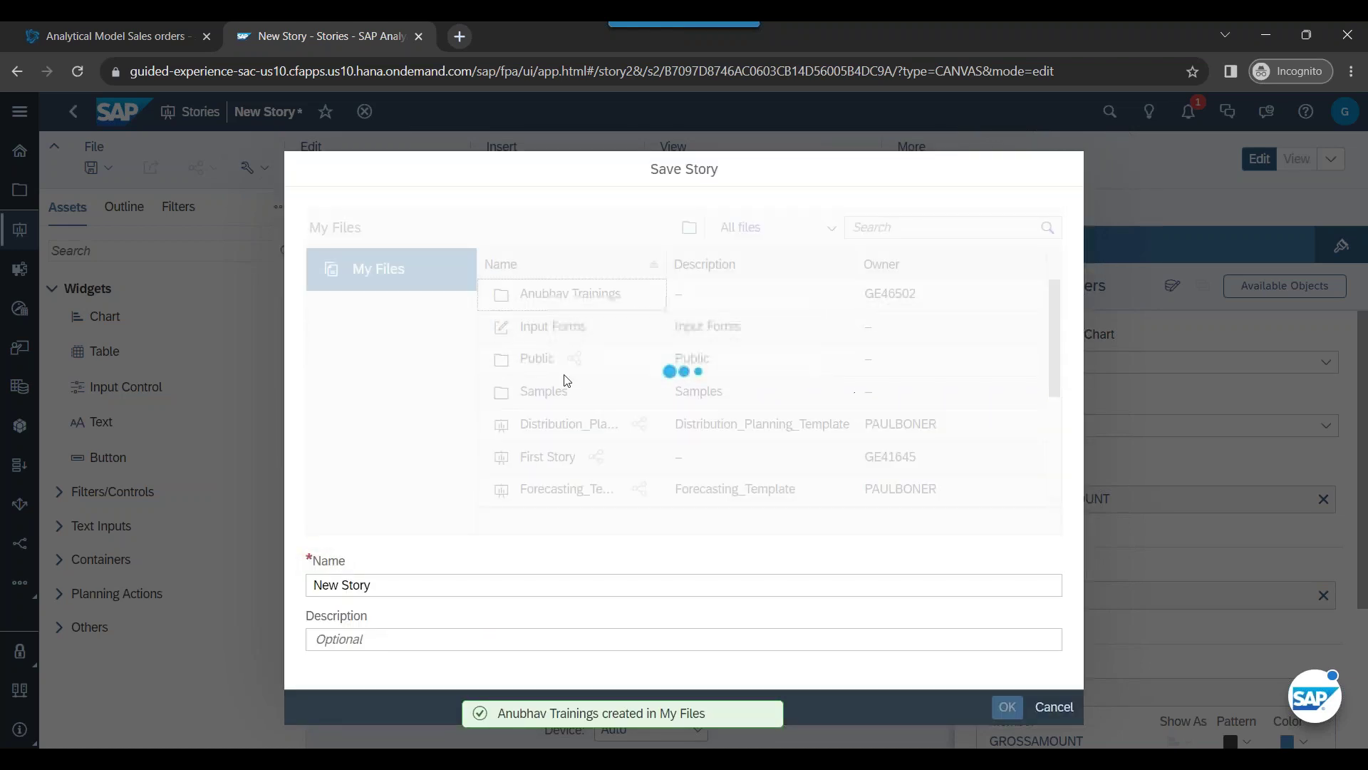
Create a 'Dashboards' subfolder inside it and open it
click(695, 236)
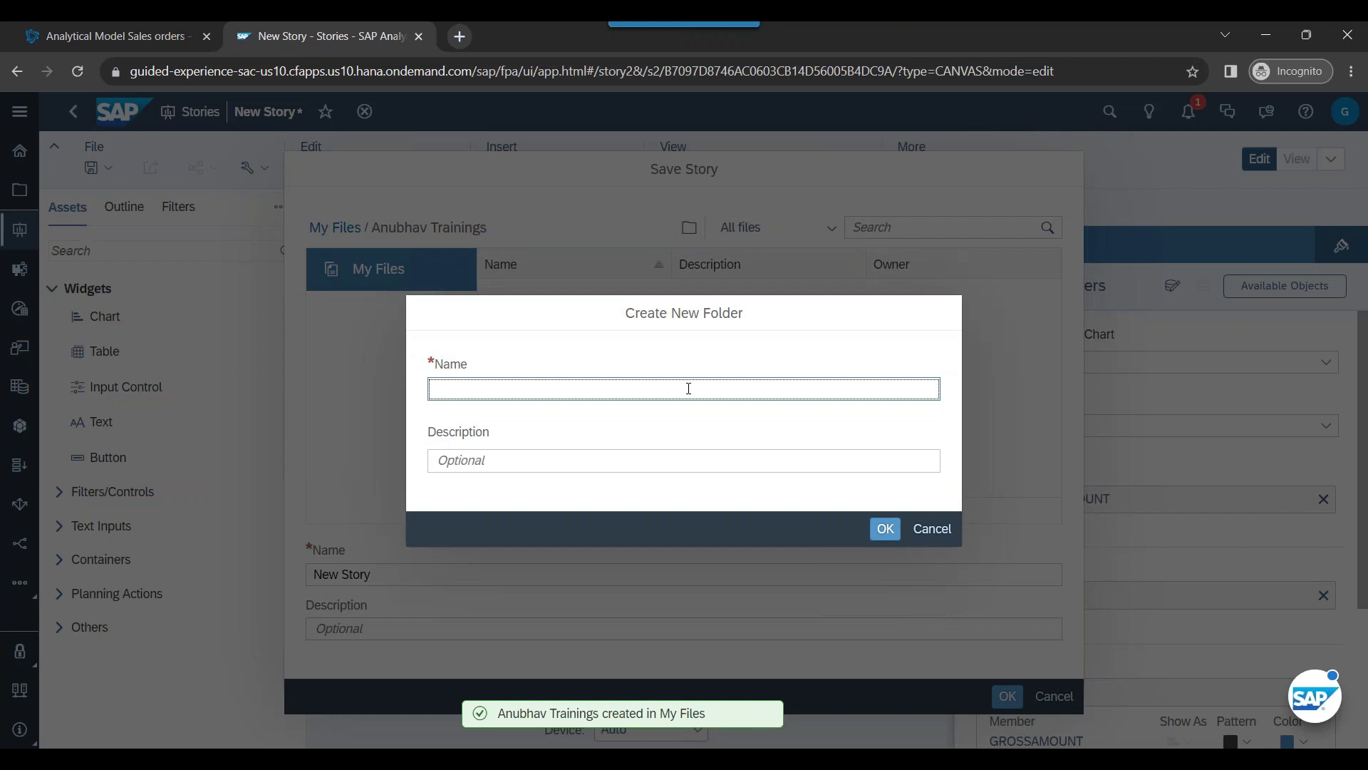
text(Dashboards)
click(885, 528)
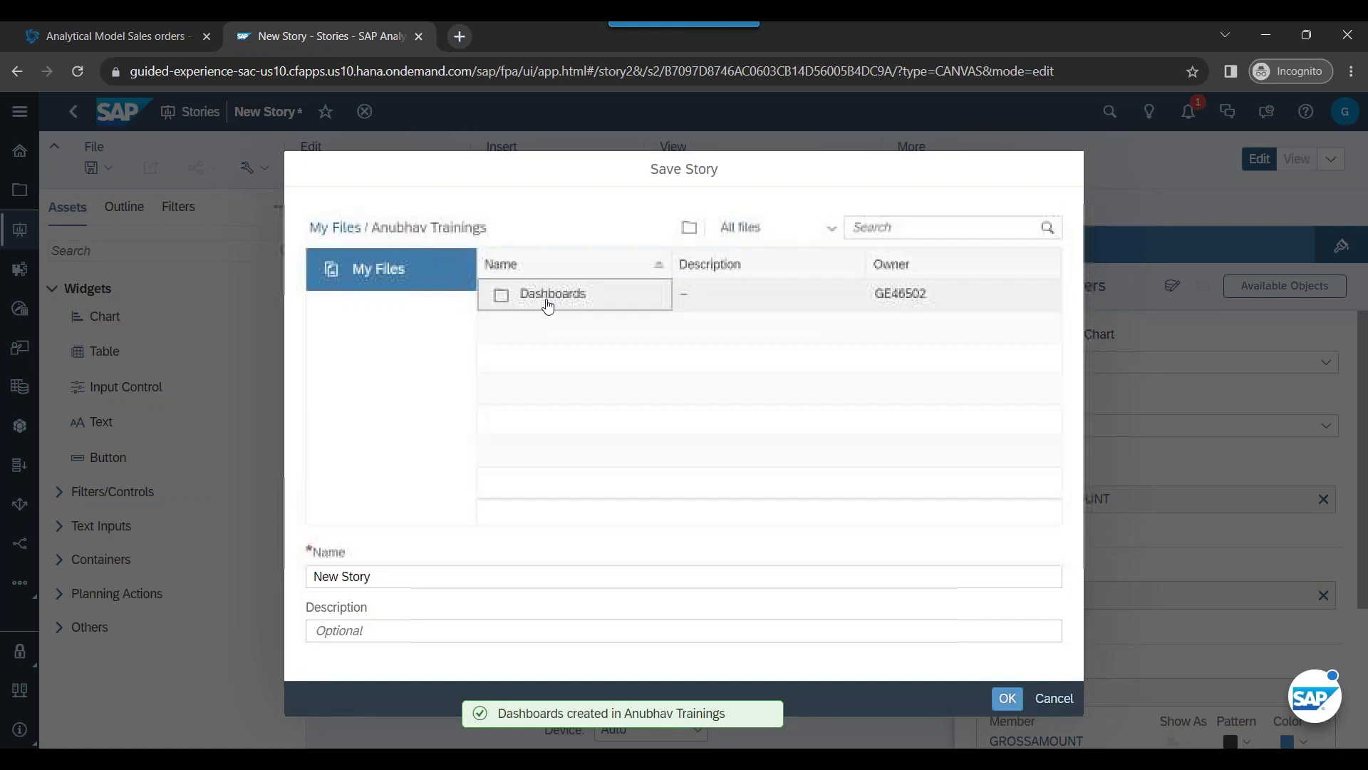
double_click(549, 300)
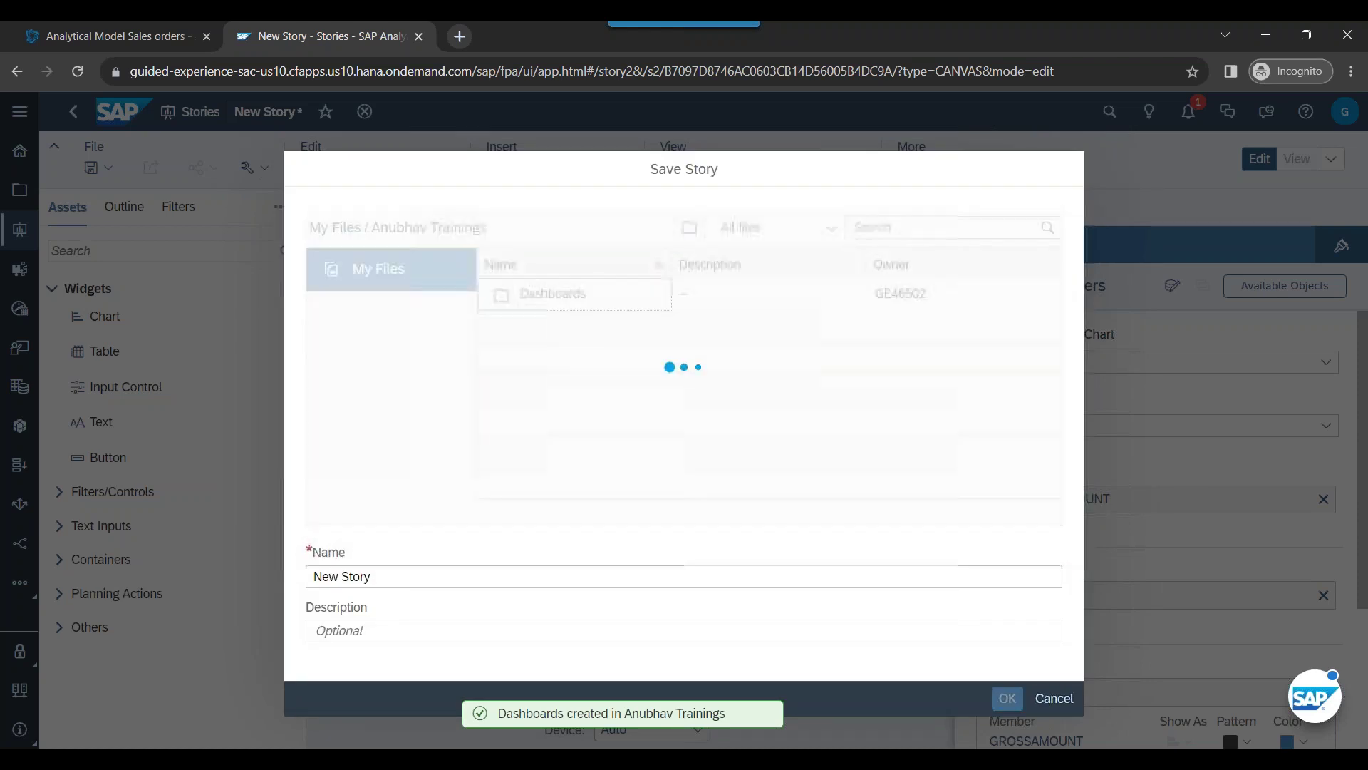
Name the story 'Sales Dashboard' and save it
double_click(378, 578)
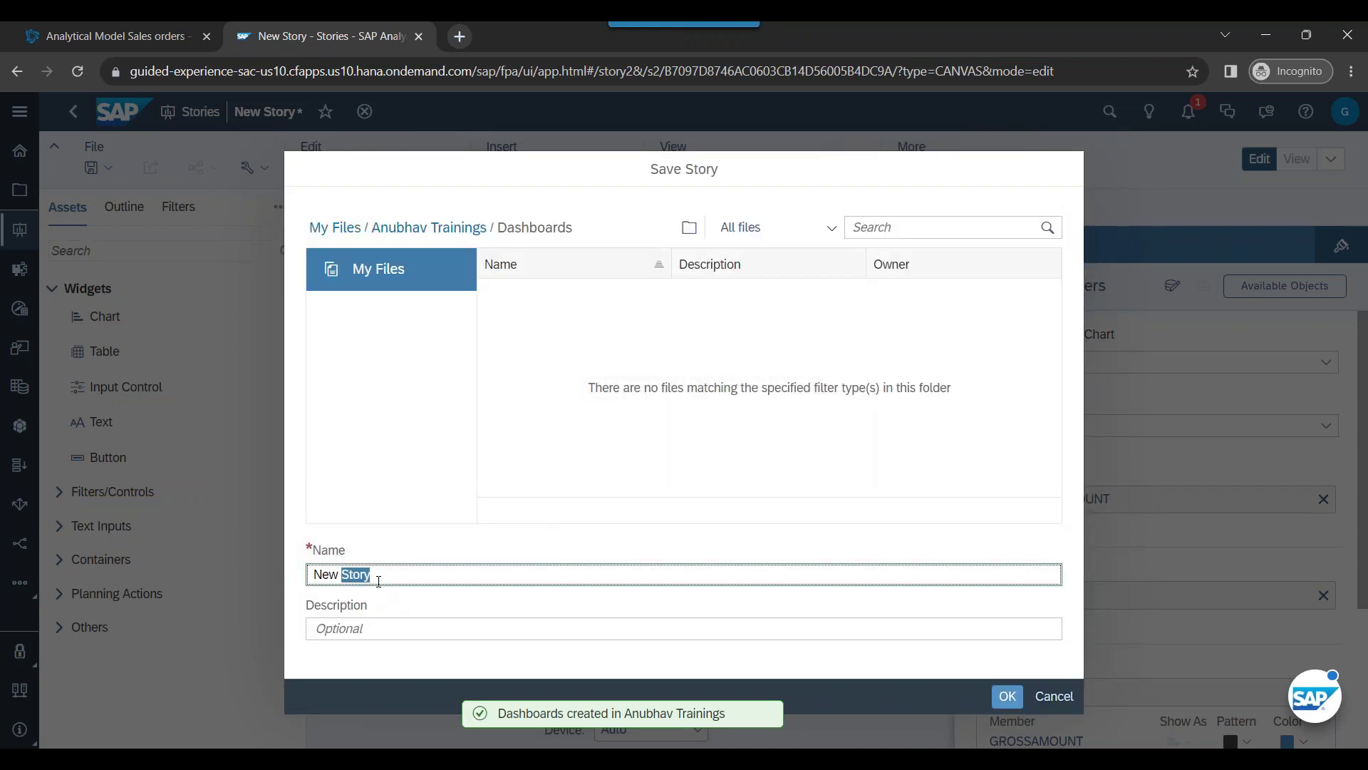
key(ctrl+a)
text(Sales Dashboard)
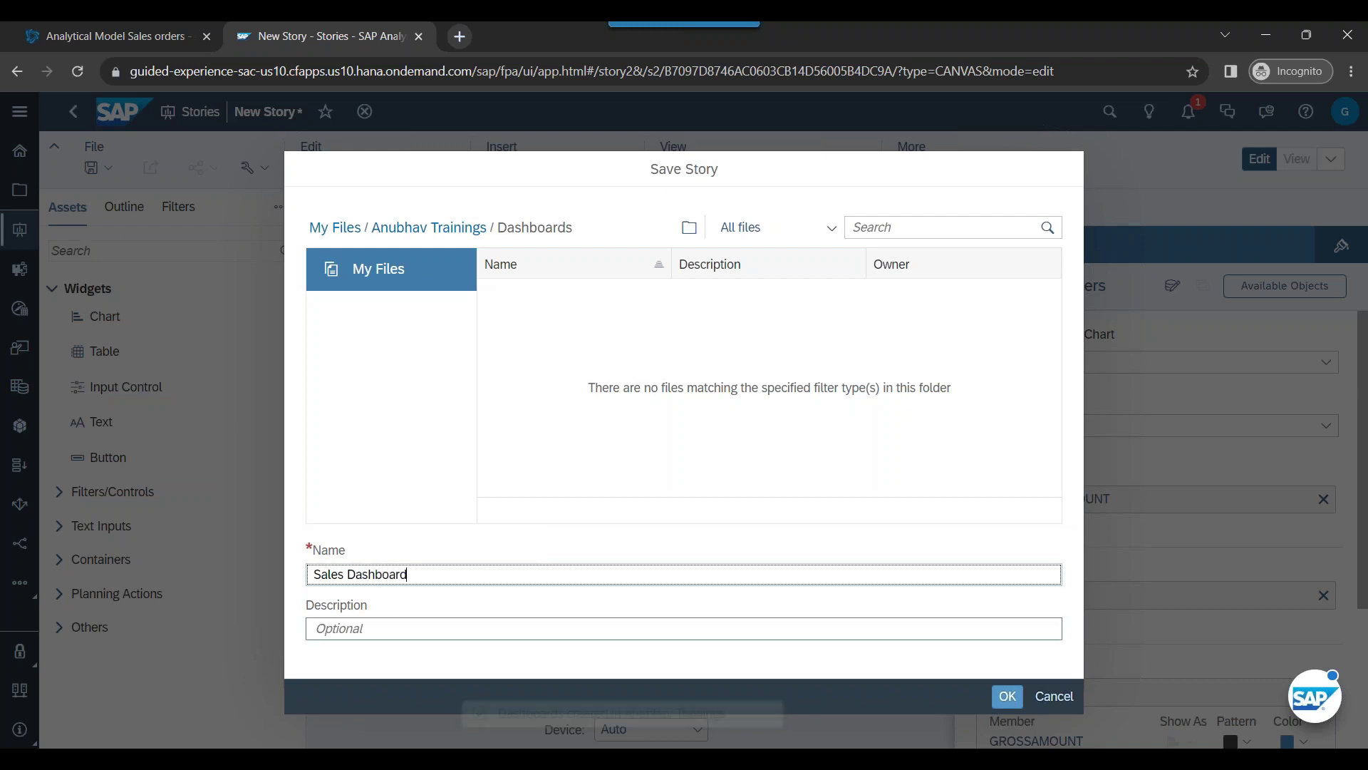
click(1007, 696)
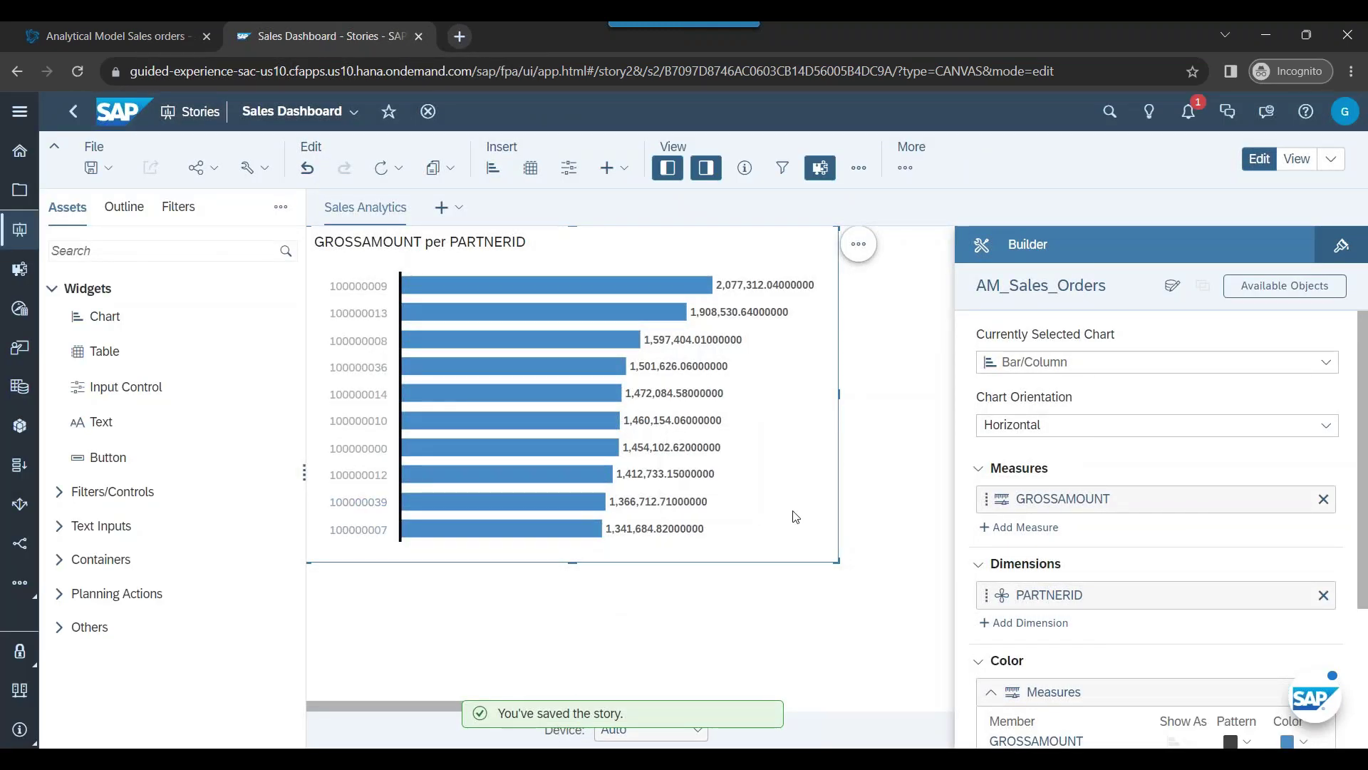
Open Sales Dashboard in view mode in the current browser tab
click(1332, 159)
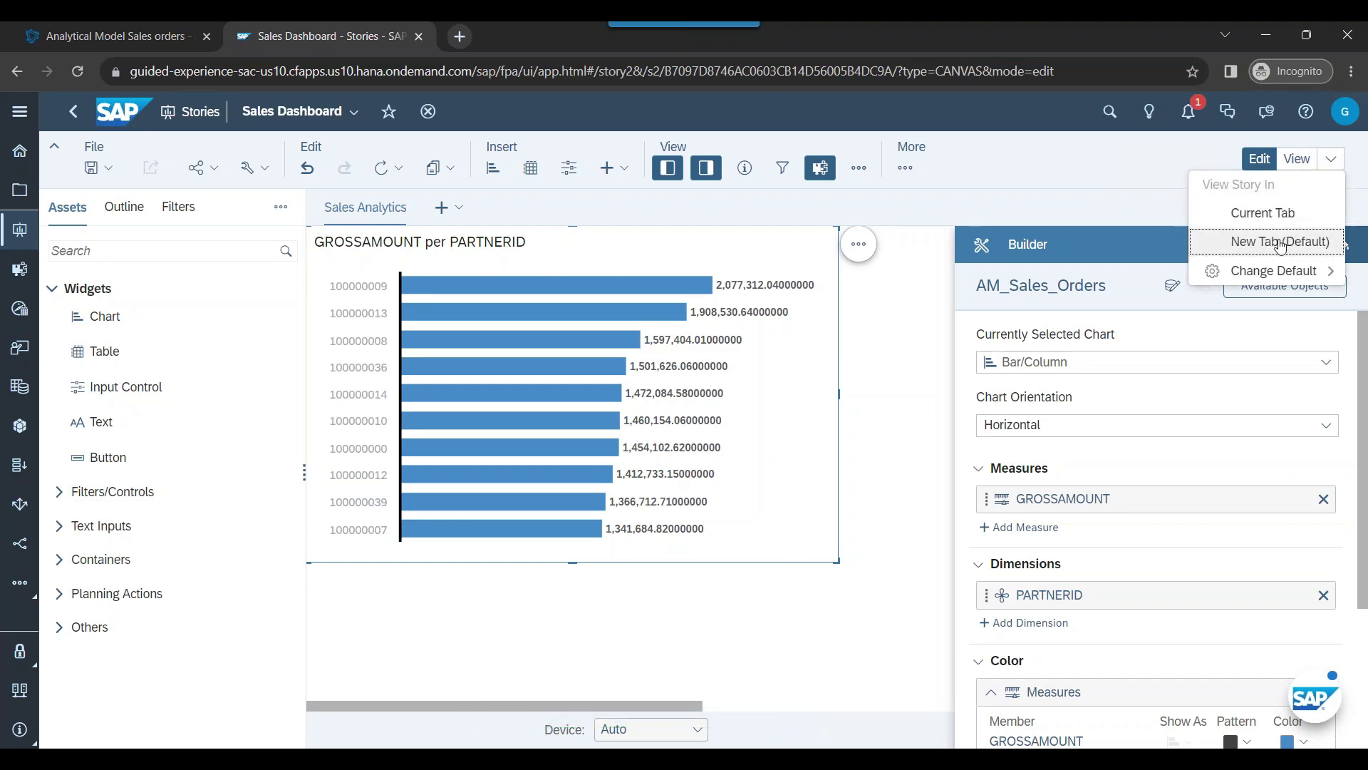
click(1263, 213)
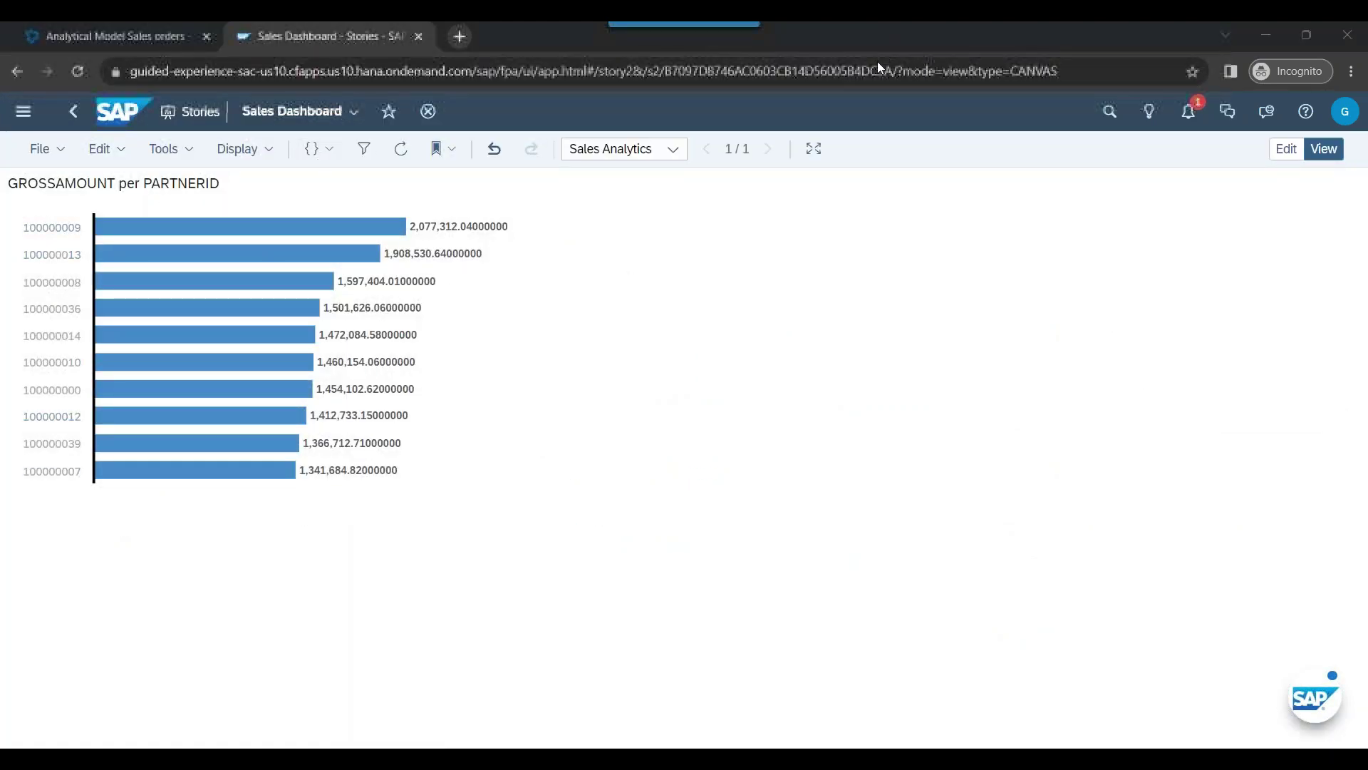
mouse_move(296, 147)
mouse_down()
mouse_move(325, 162)
mouse_move(348, 137)
mouse_up()
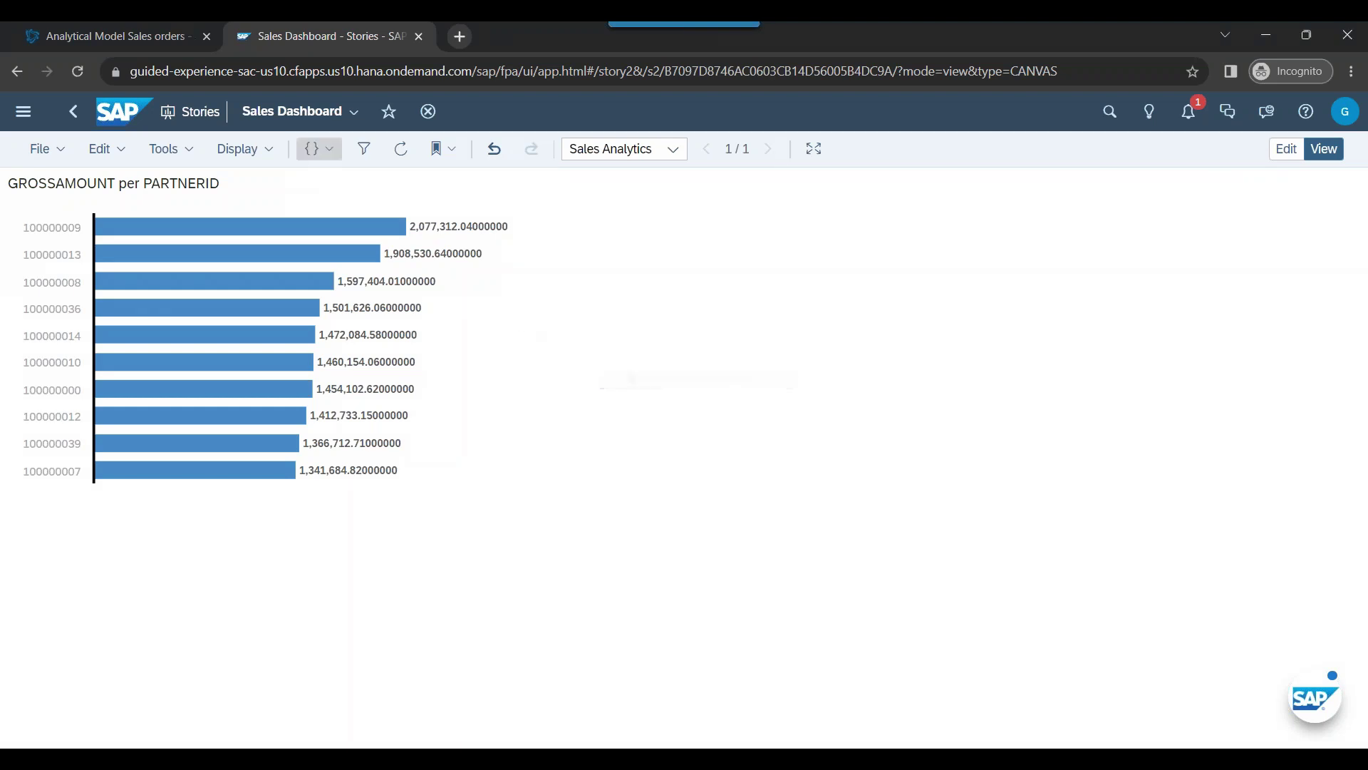
Open the AM_Sales_Orders variable prompt and browse PARTNERID members, selecting 100000013
click(327, 159)
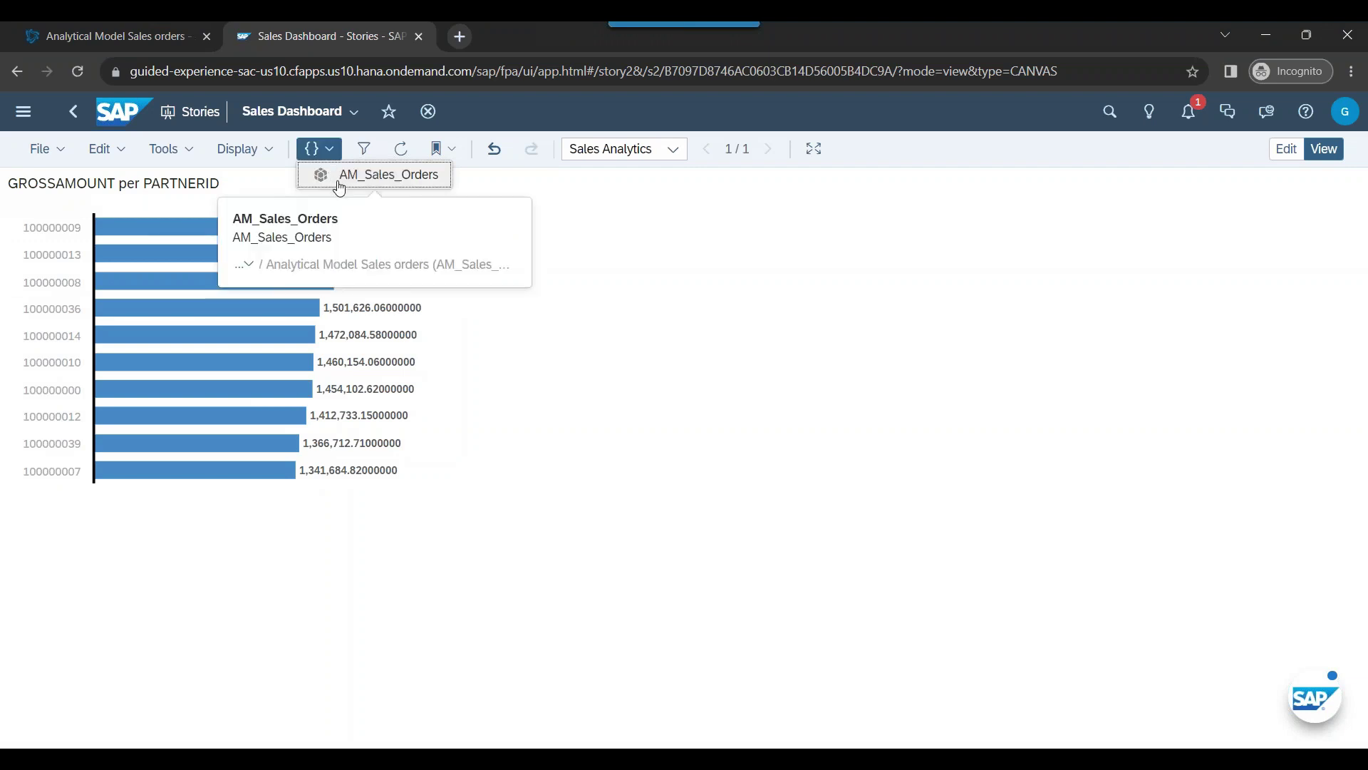
click(378, 180)
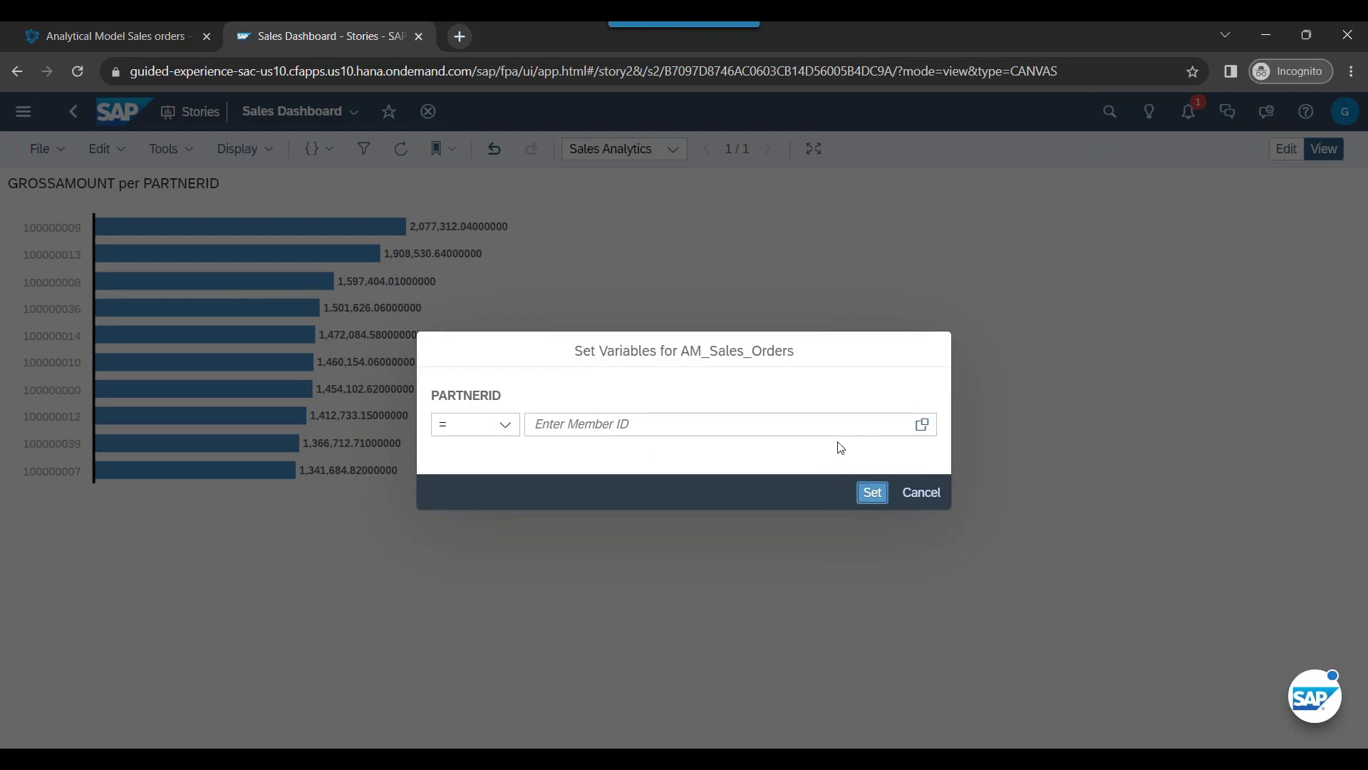
click(922, 424)
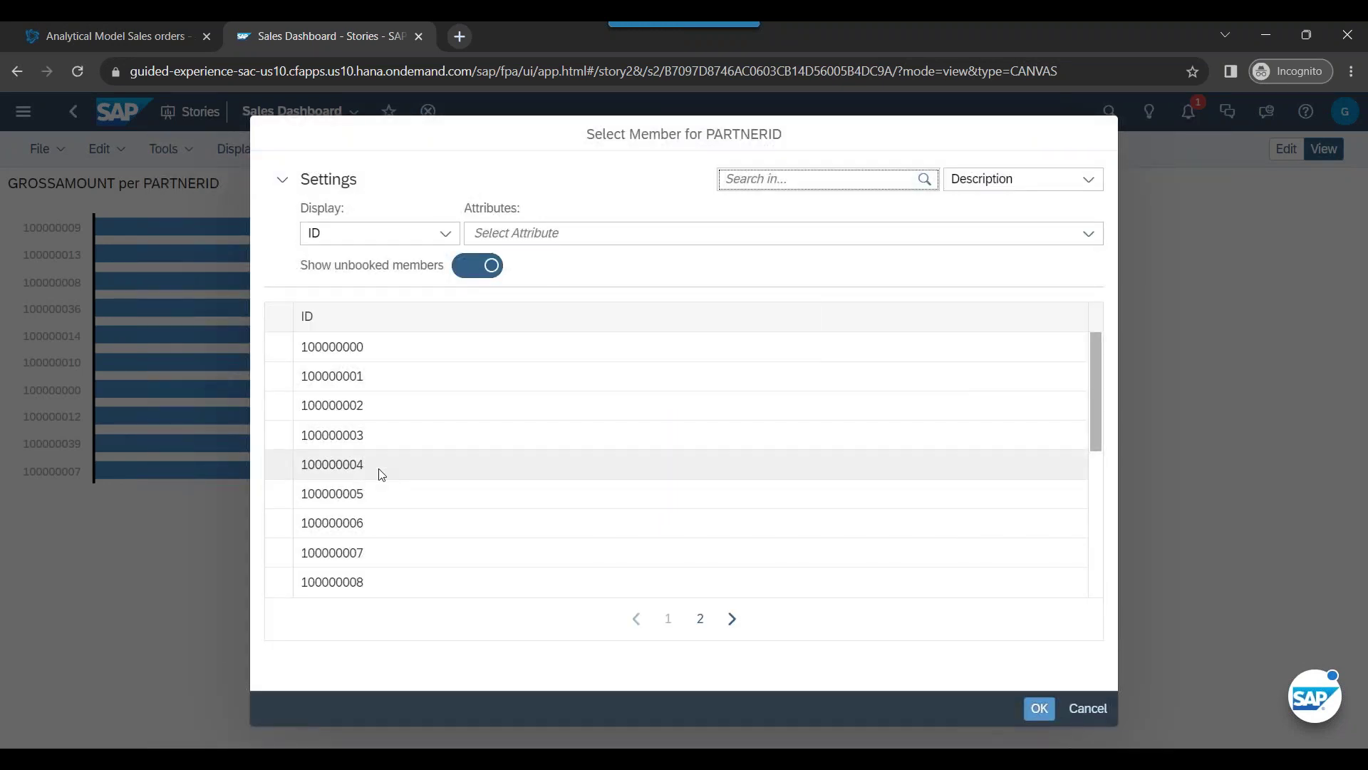
scroll(382, 474, down, 5)
click(281, 405)
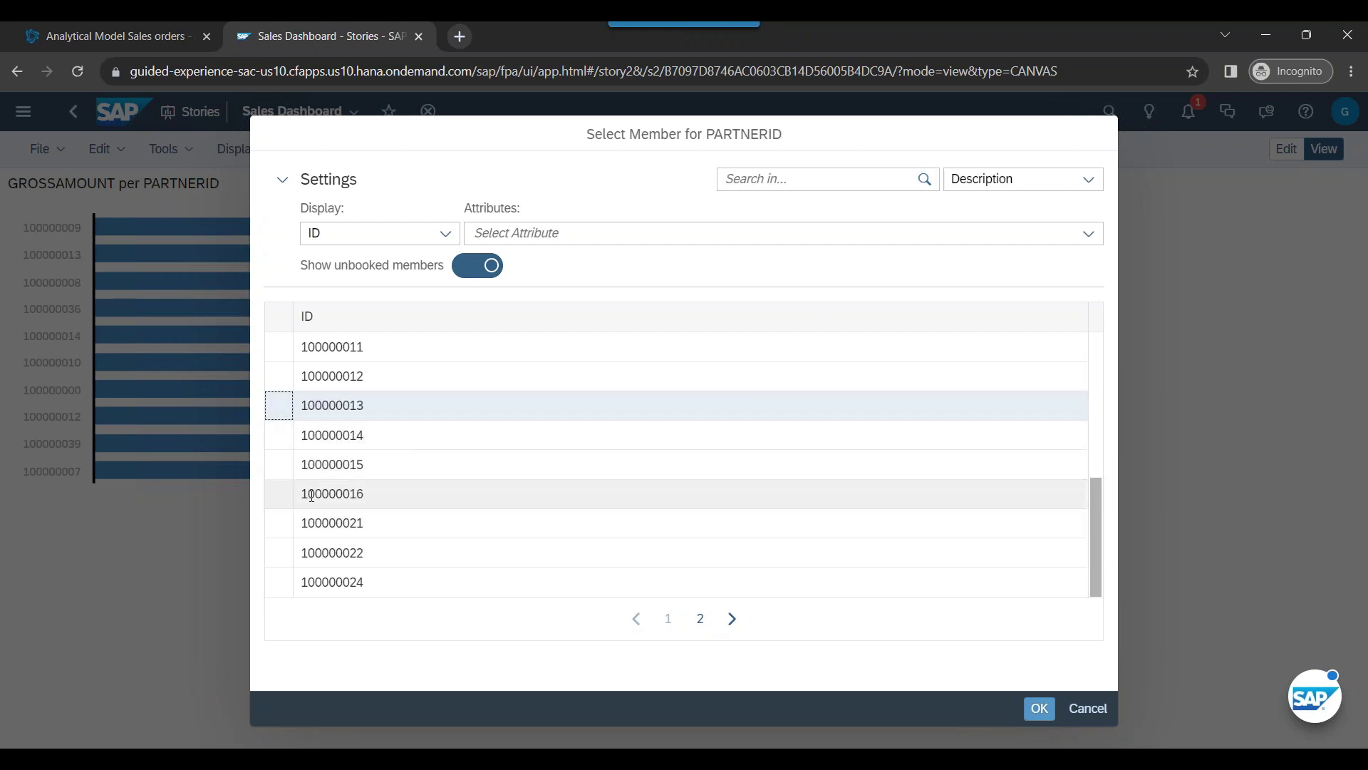
Keep members displayed by ID, toggle the [PARTNERID].path attribute, then close the picker unchosen
click(437, 239)
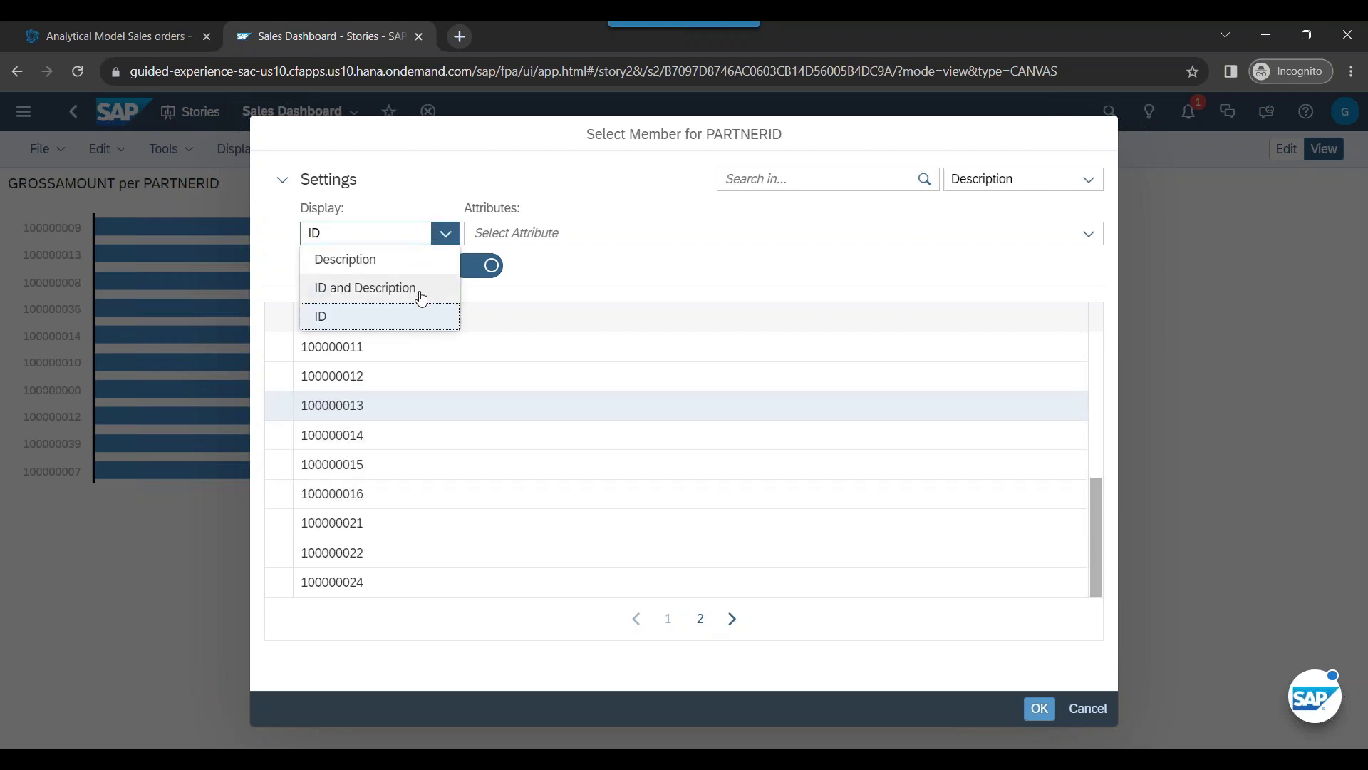
click(553, 278)
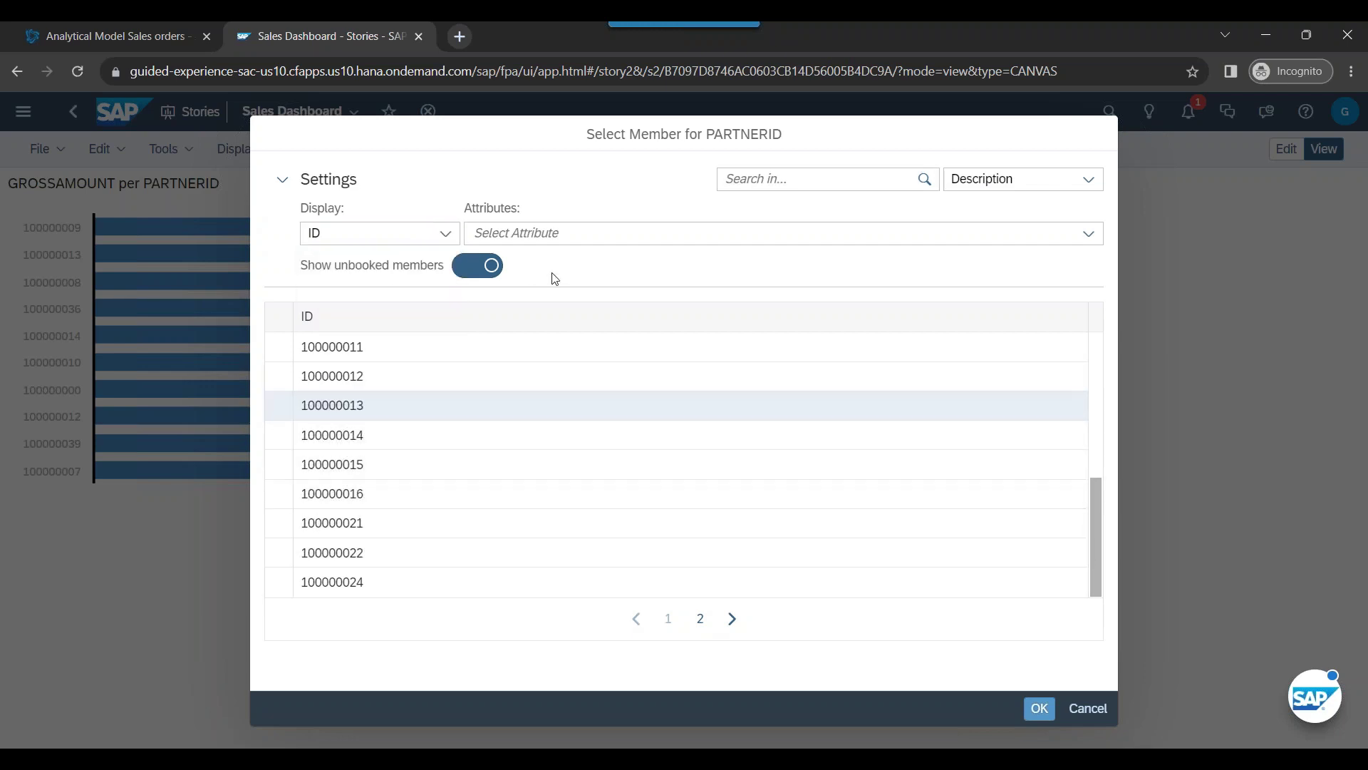
click(278, 413)
click(1088, 234)
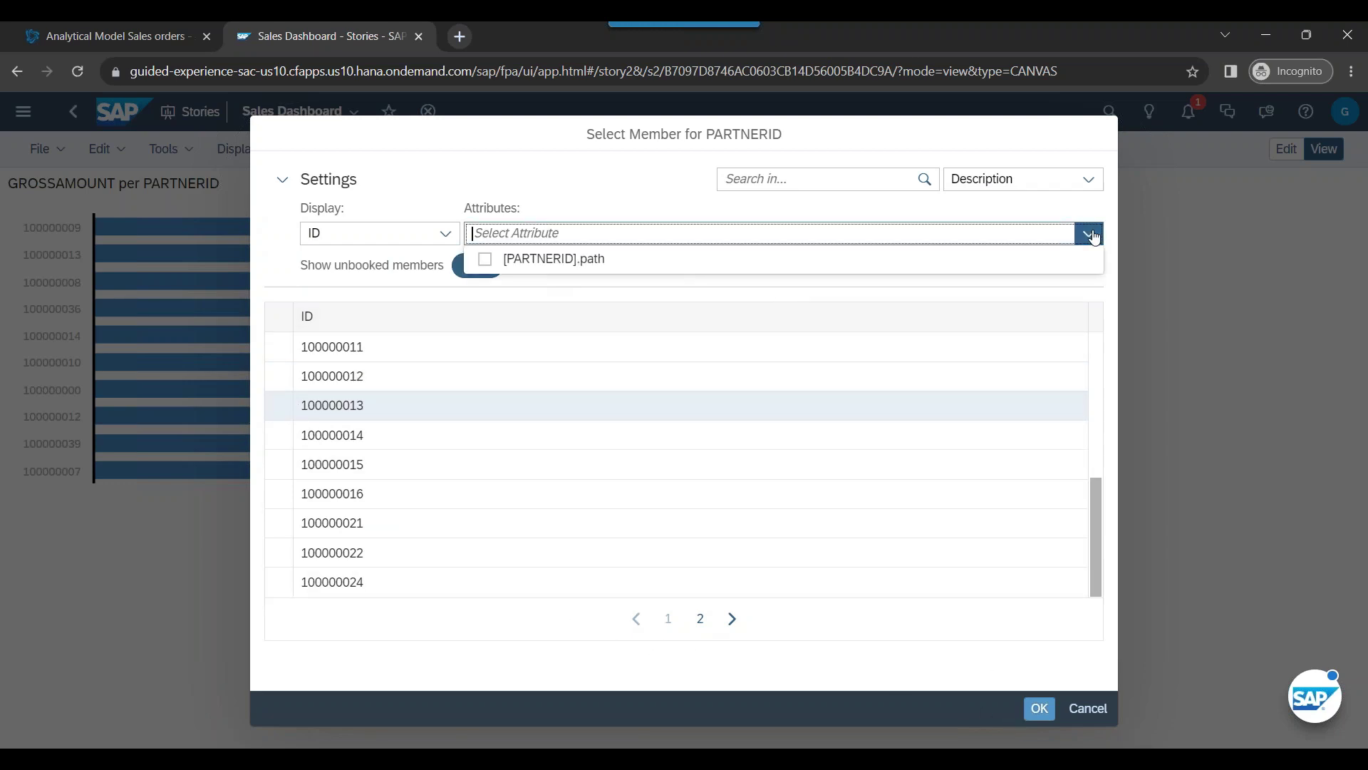
click(487, 261)
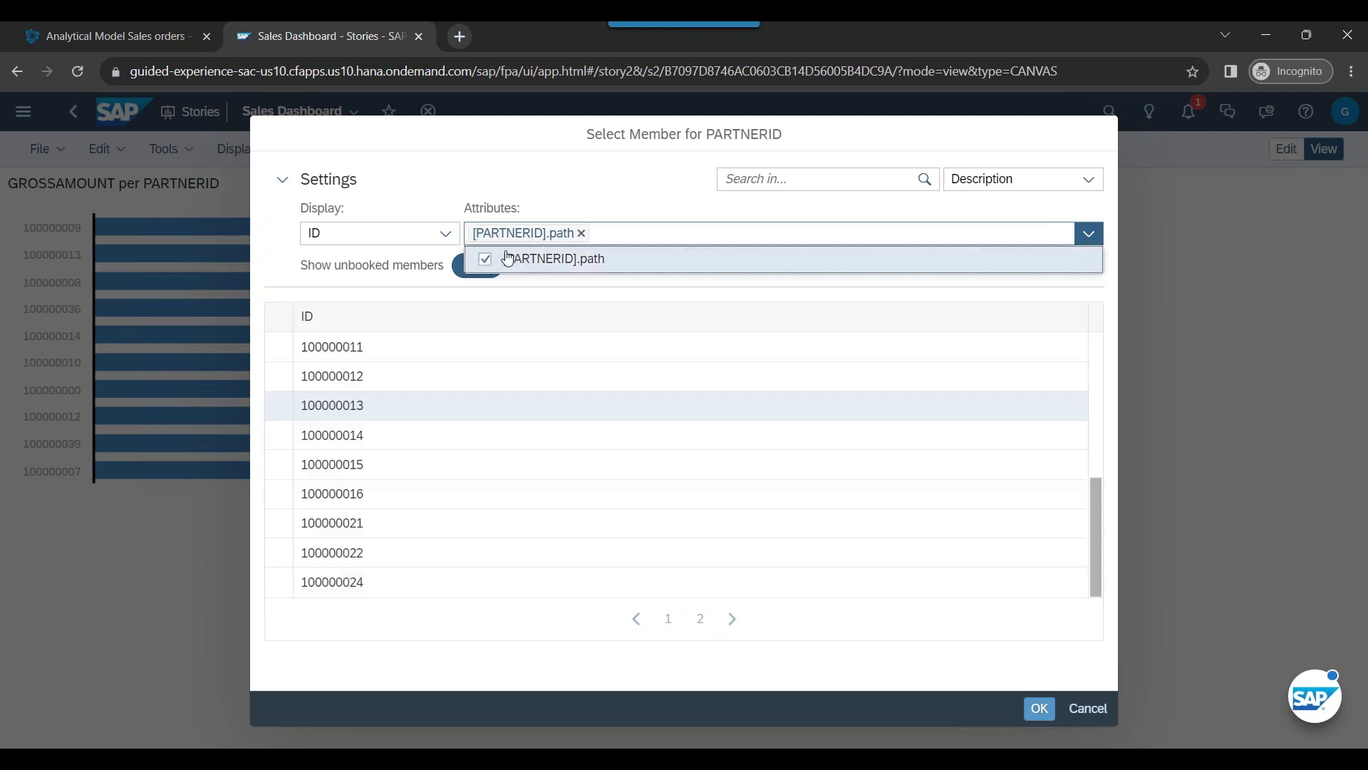
click(485, 261)
click(613, 286)
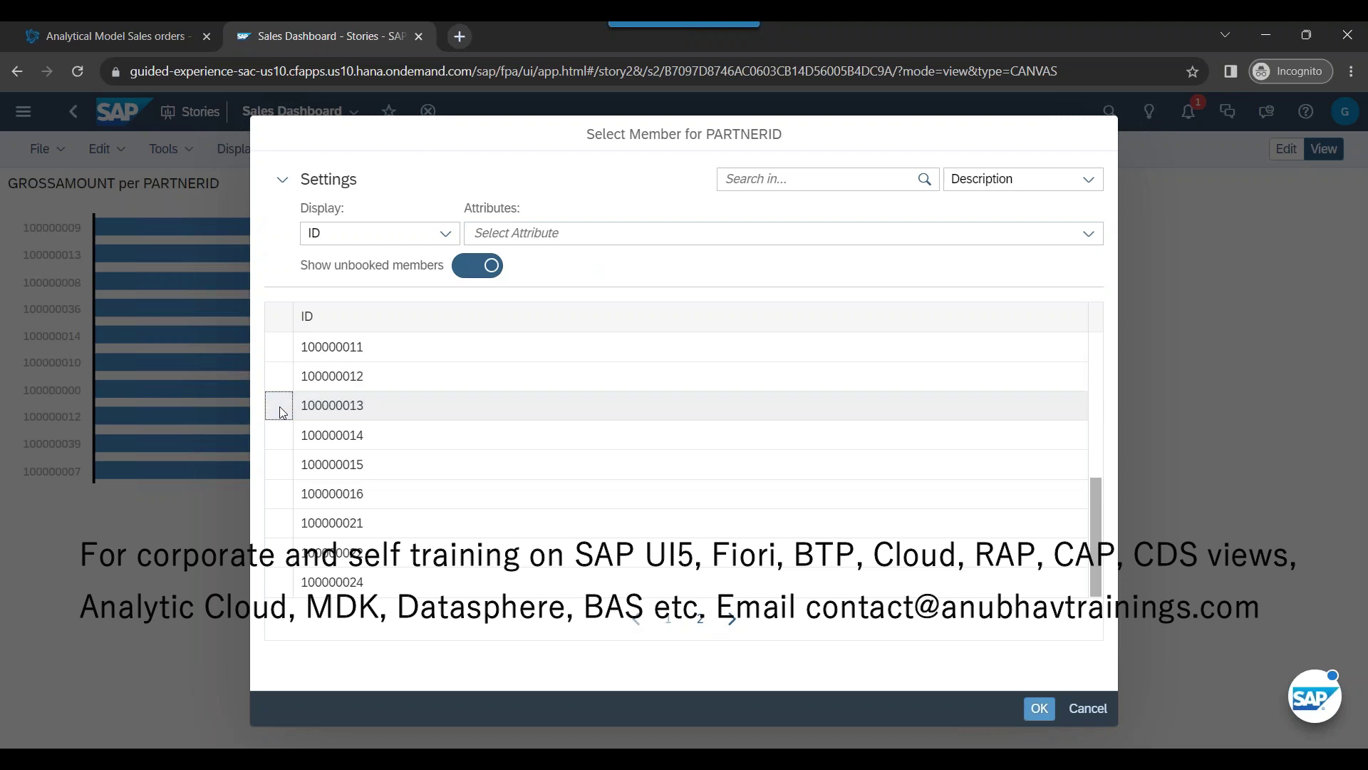
click(277, 553)
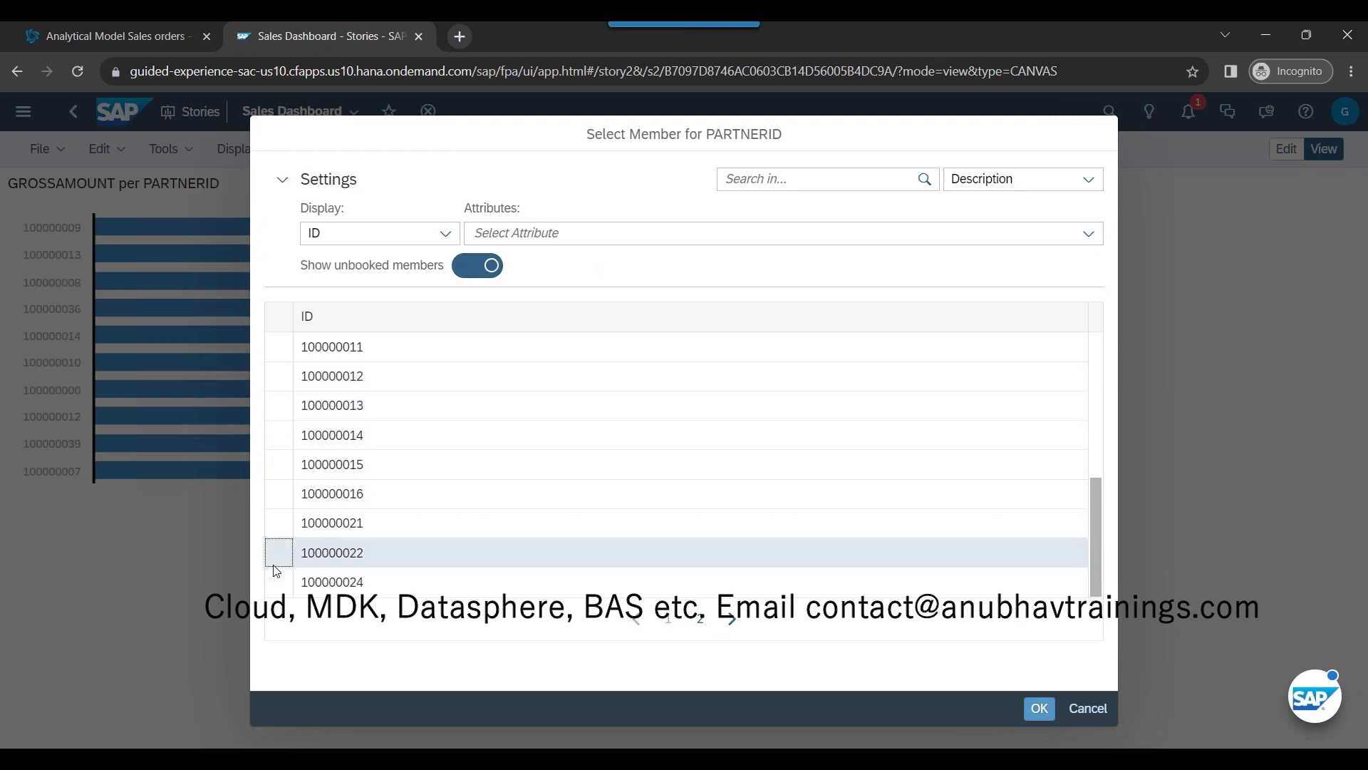
click(1087, 709)
Switch the PARTNERID prompt to a between range and pick 100000013 and 100000022 from value help
click(505, 424)
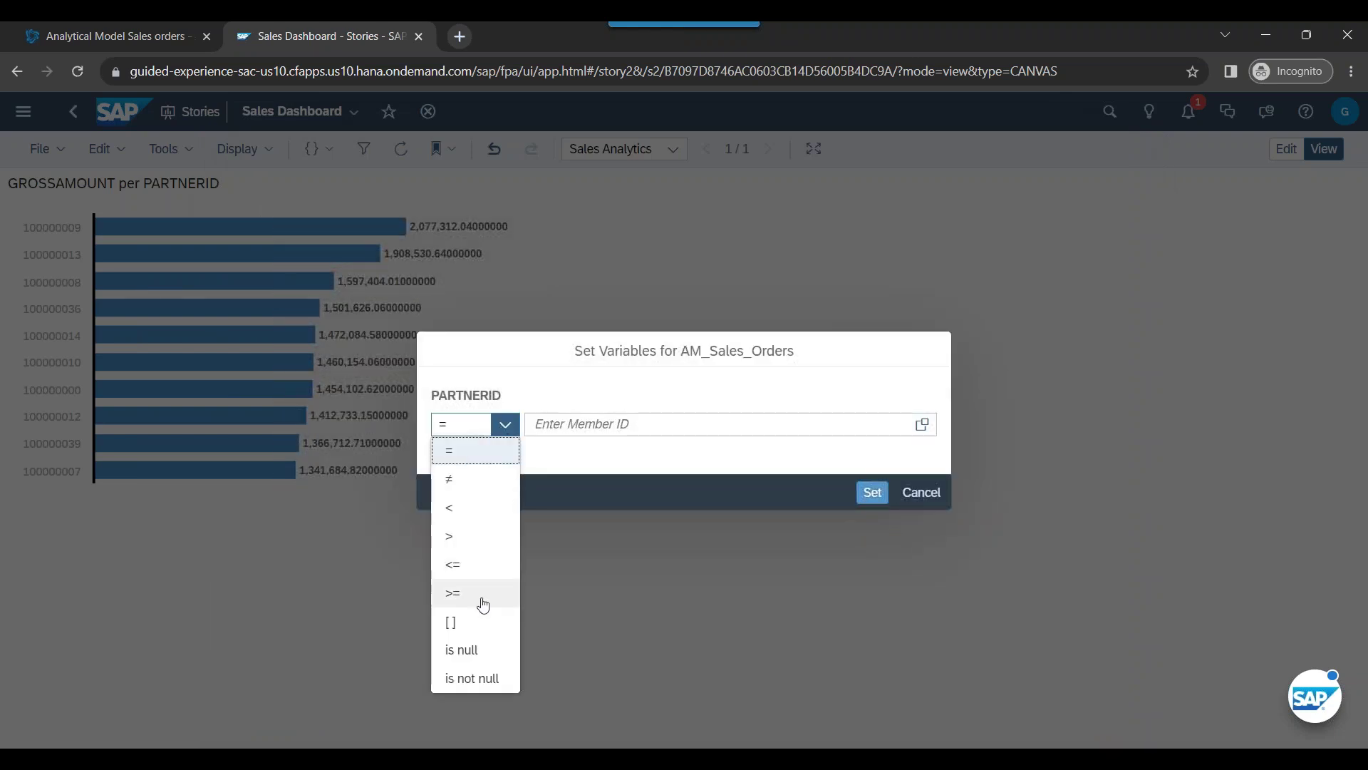
click(472, 621)
click(714, 424)
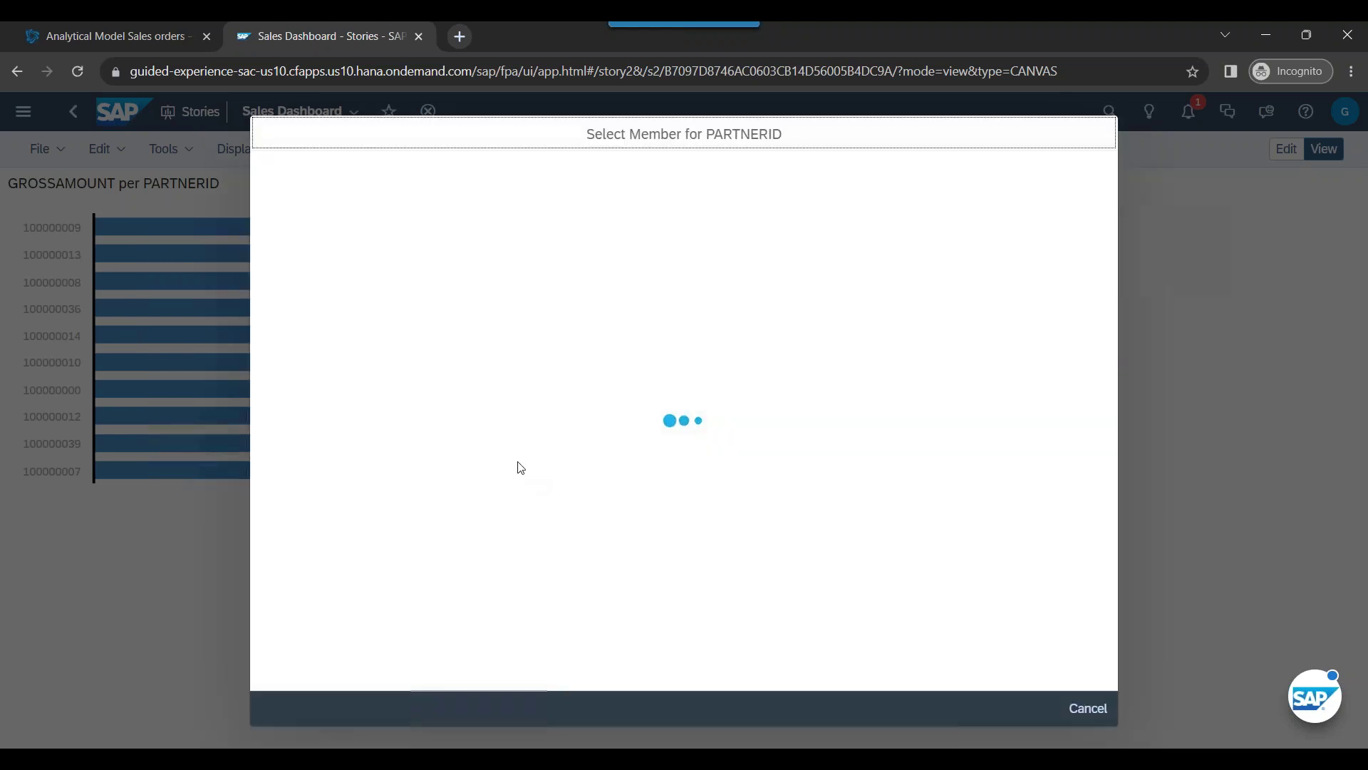
scroll(284, 478, down, 5)
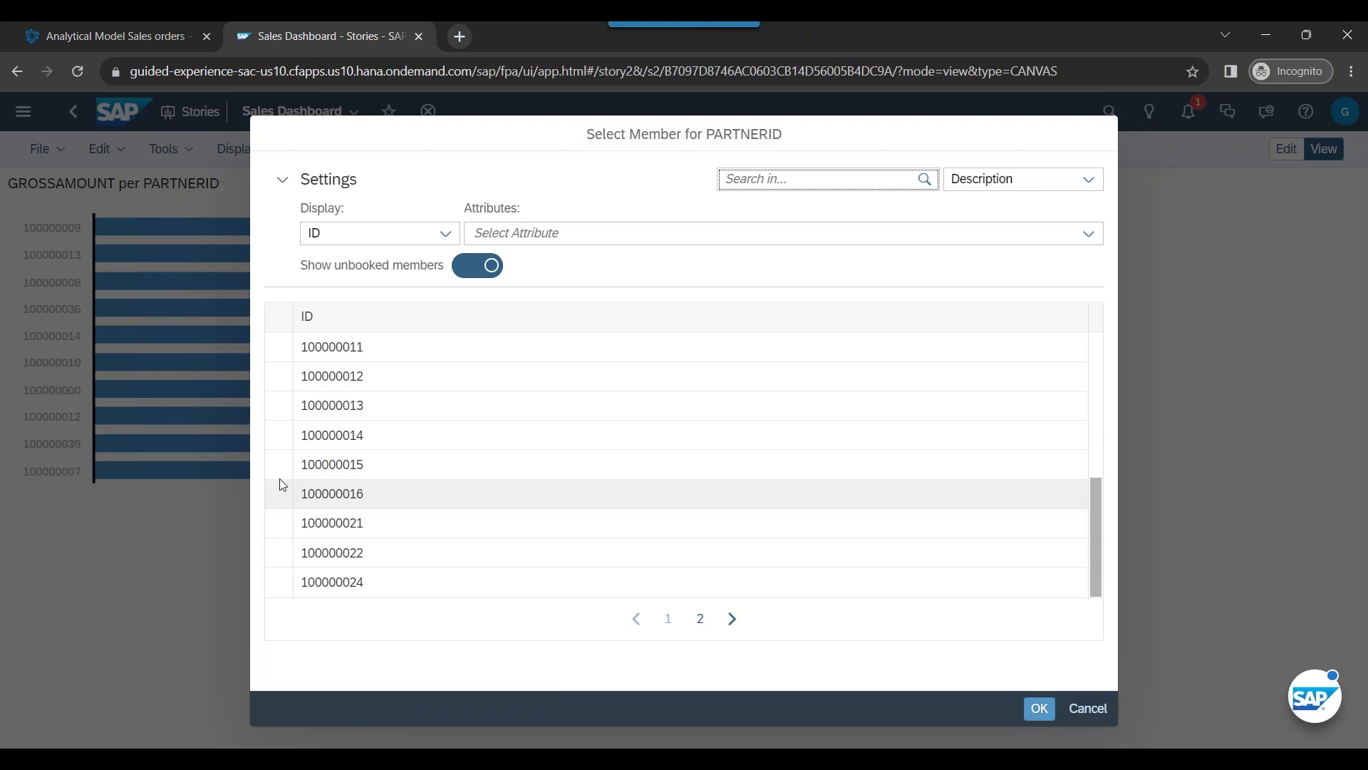
click(276, 405)
click(1039, 708)
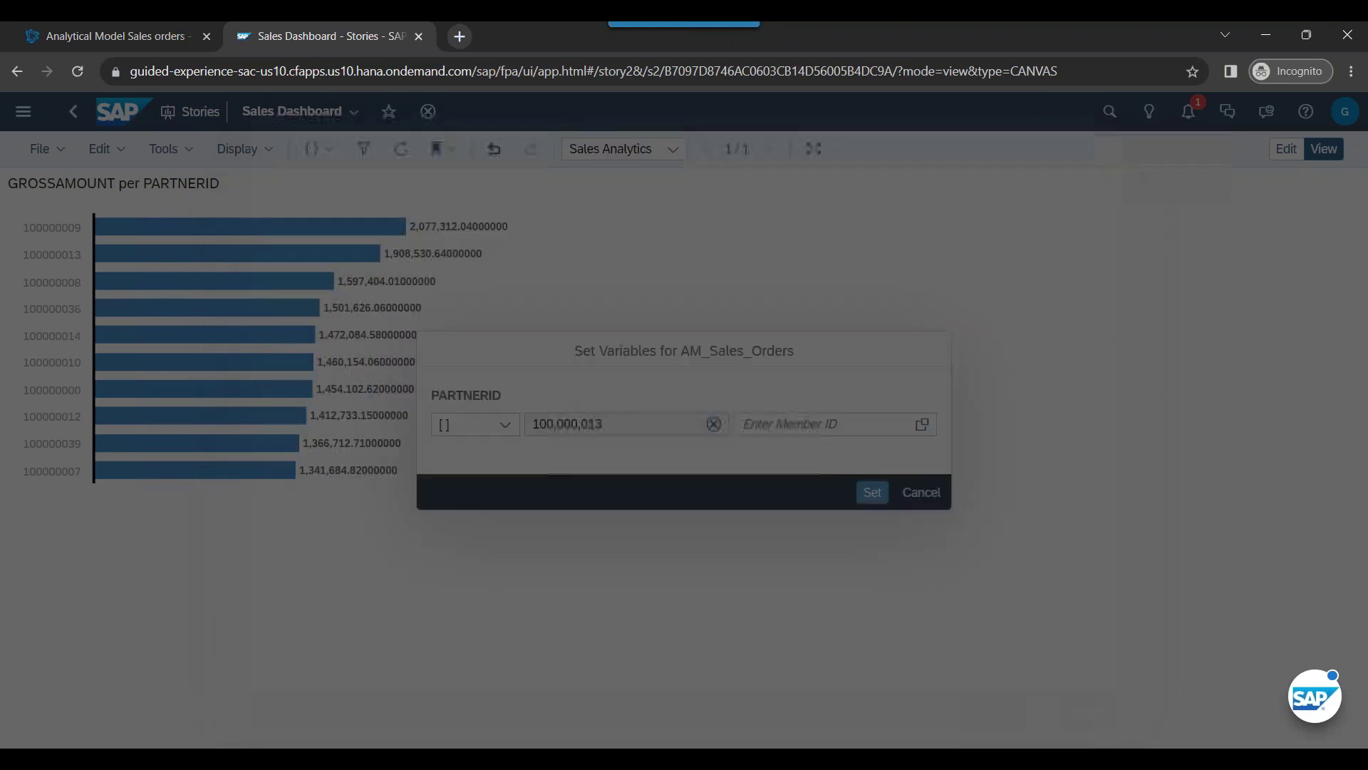
click(928, 424)
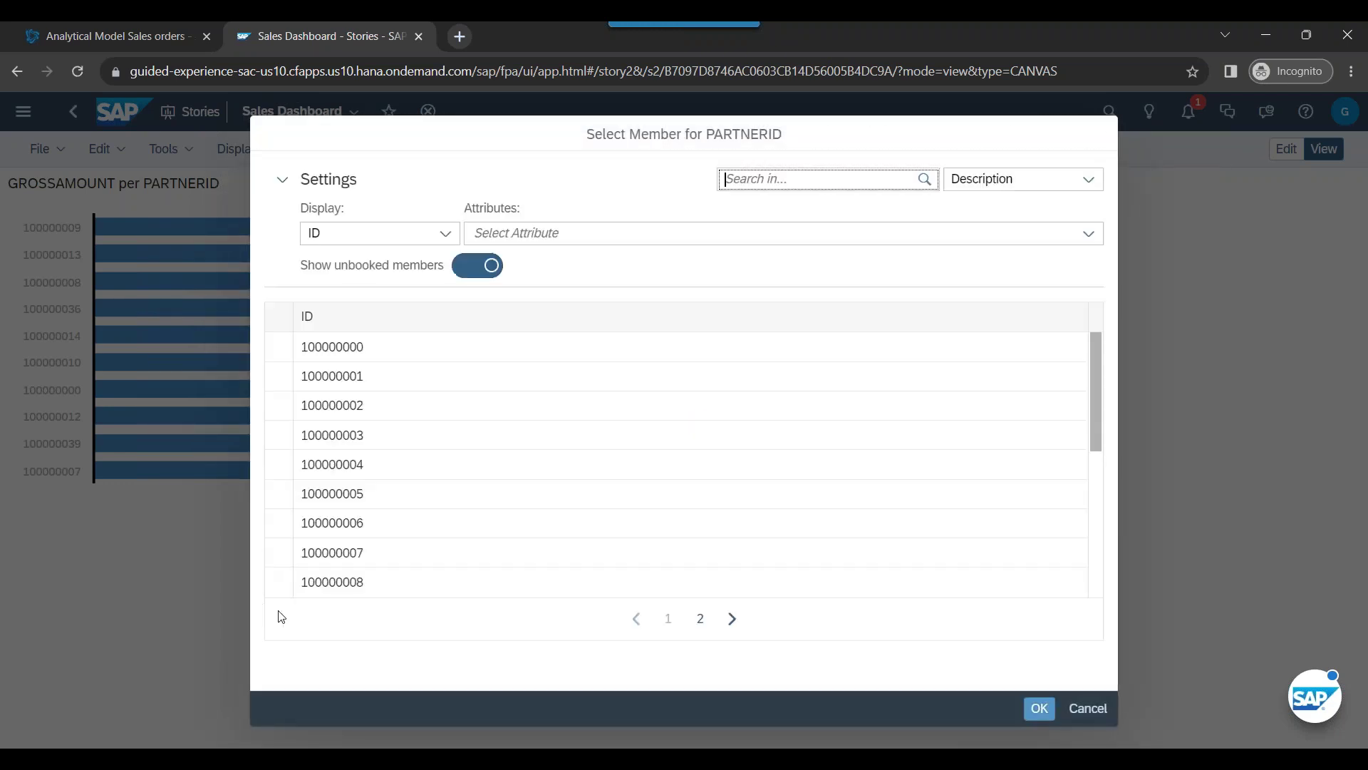
scroll(285, 581, down, 5)
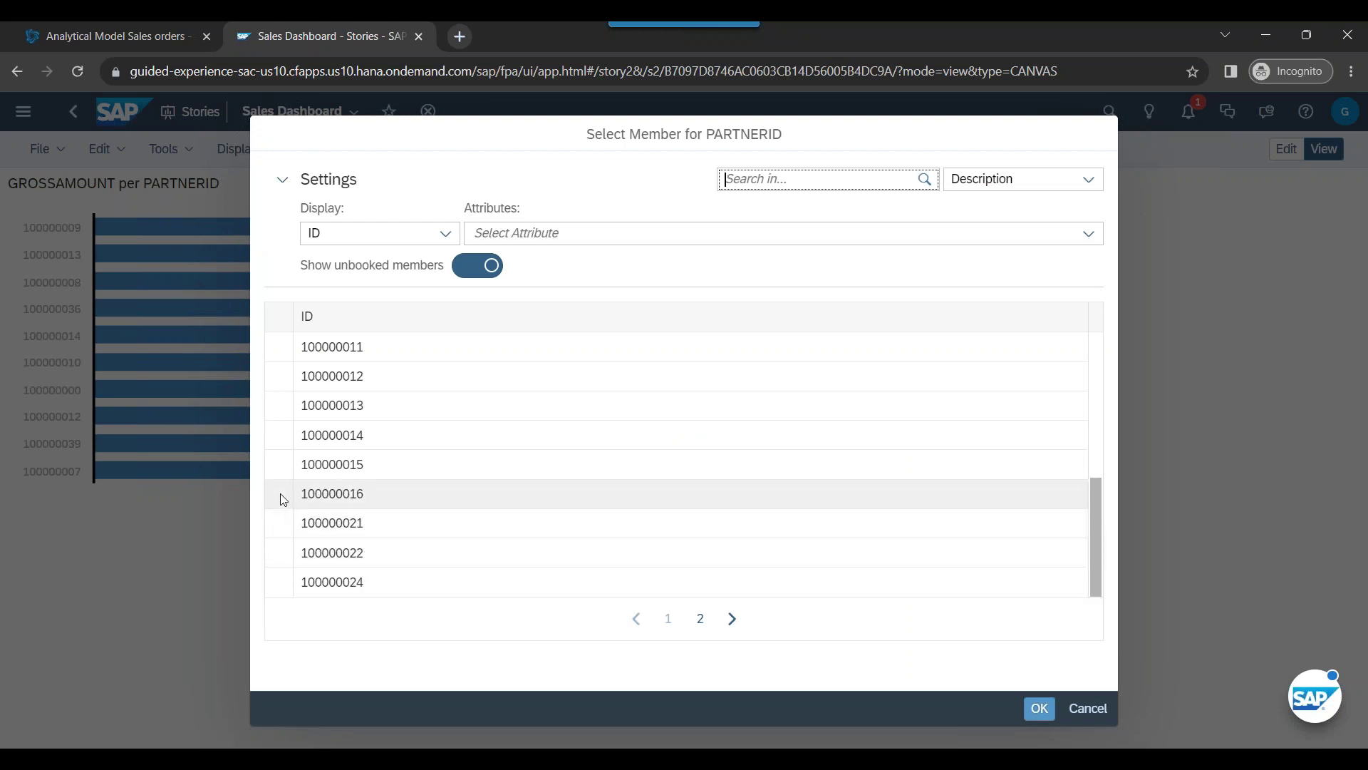
click(281, 547)
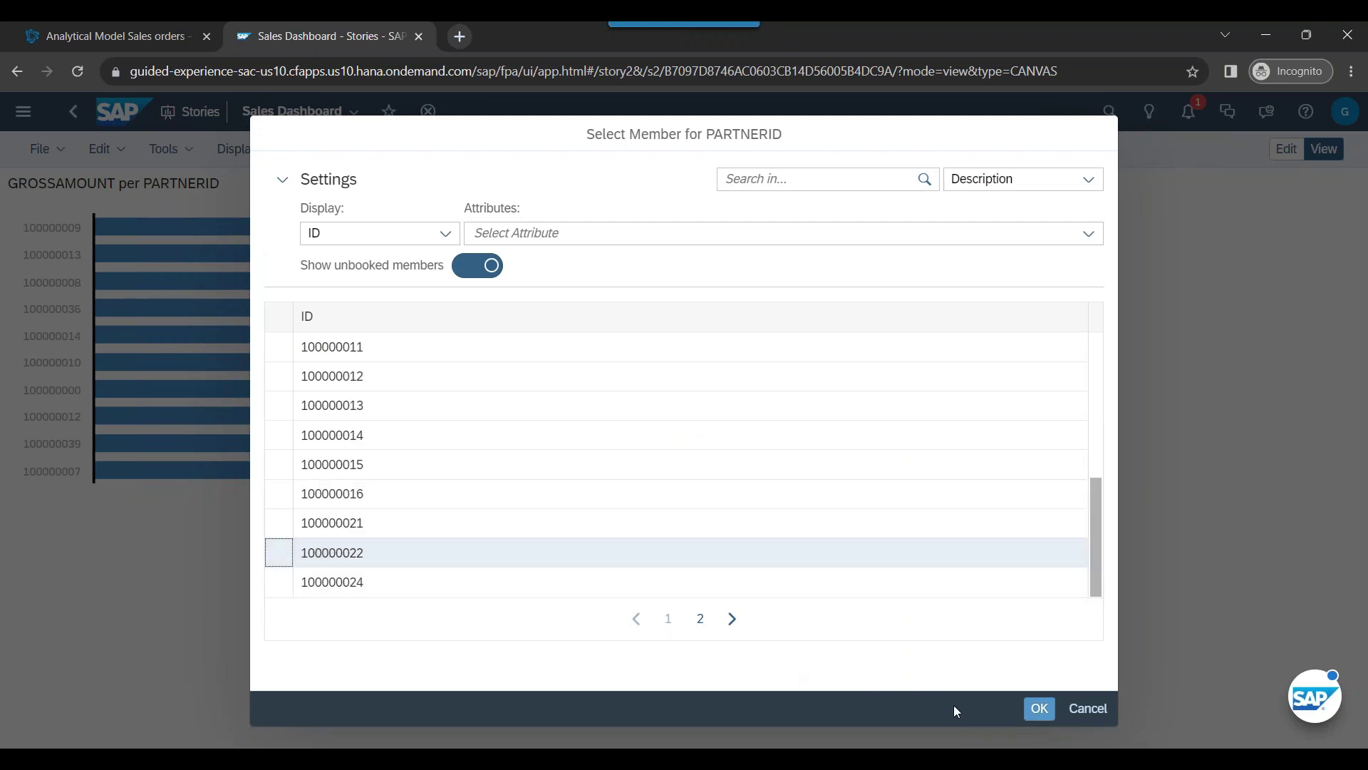
click(1039, 709)
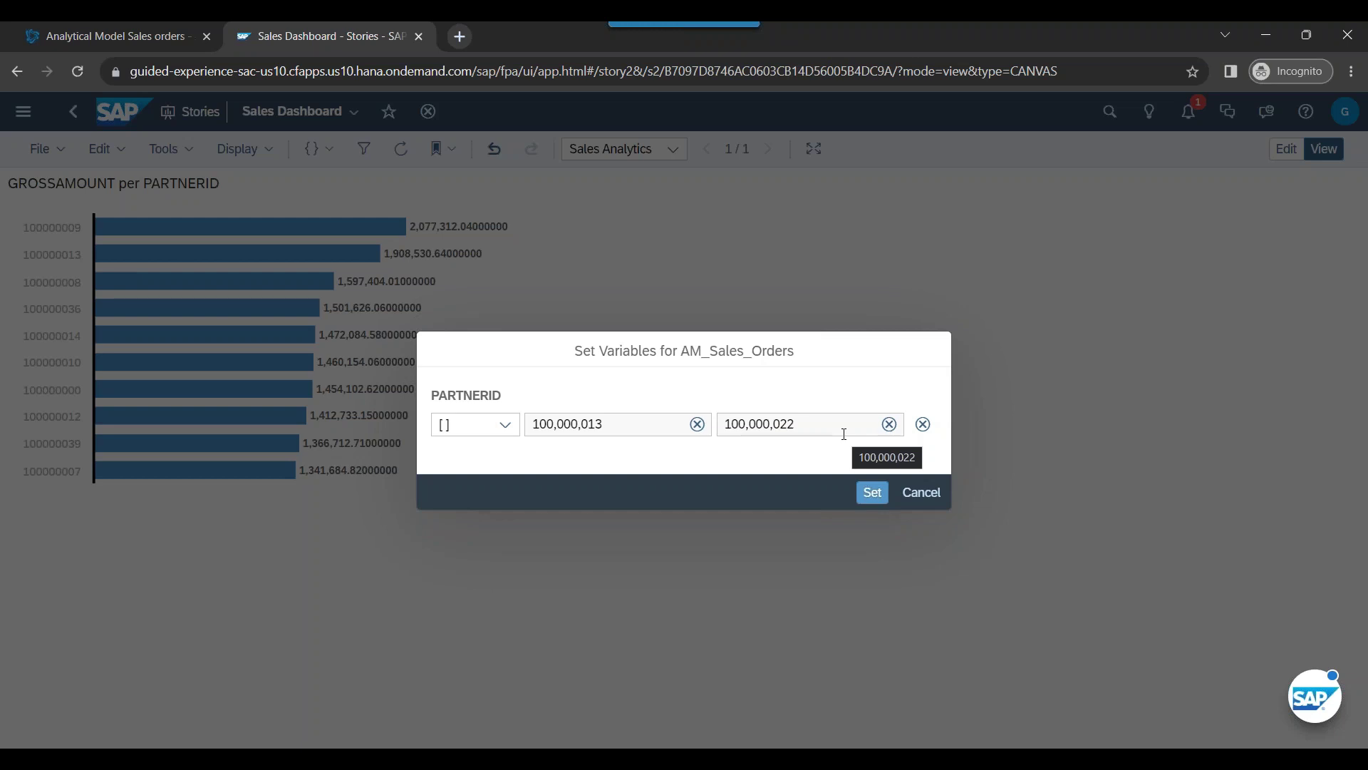
Apply the 100000013–100000022 PARTNERID range to refresh the Sales Dashboard chart
click(872, 492)
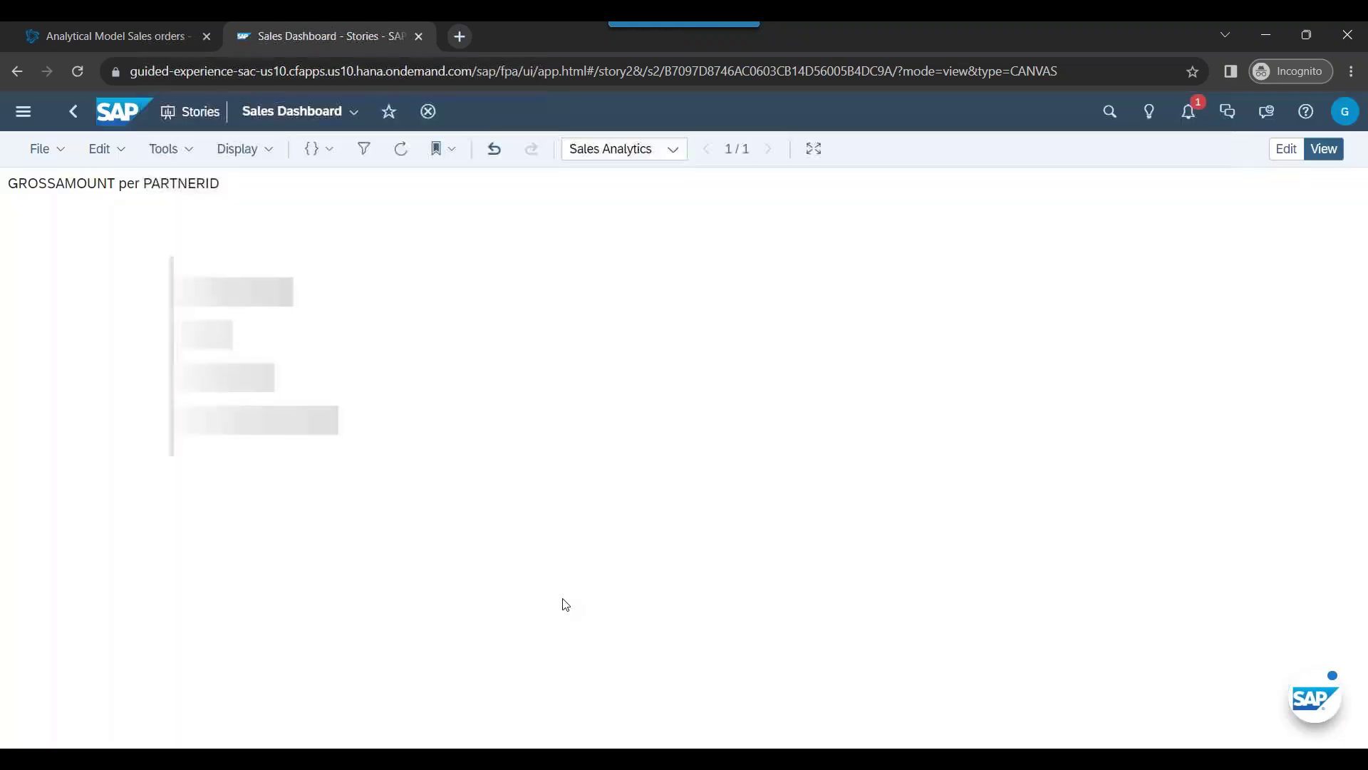